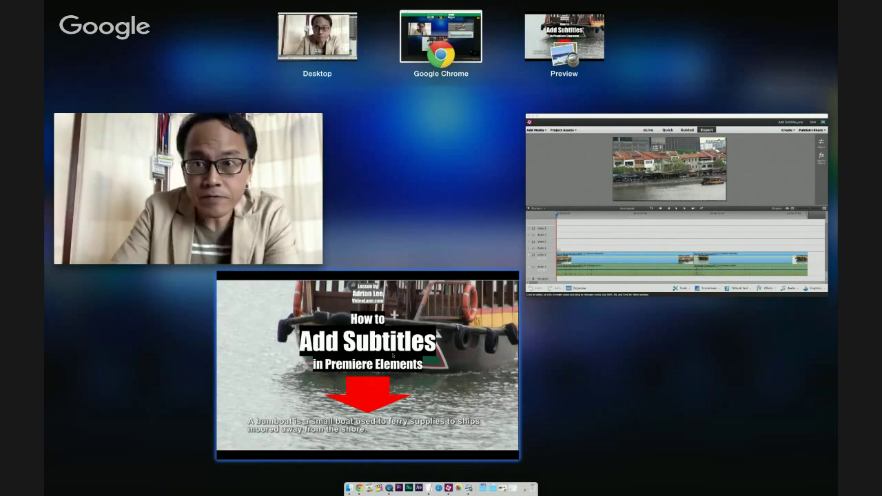
Switch to the presentation slideshow and advance to the slide about placing the playhead over the clip.
{"action": "left_click", "coordinate": [392, 355]}
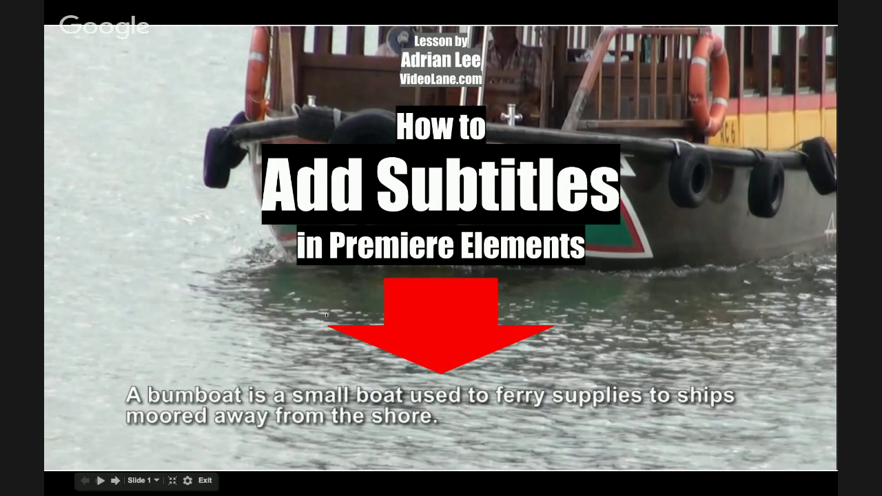
{"action": "key", "text": "Right"}
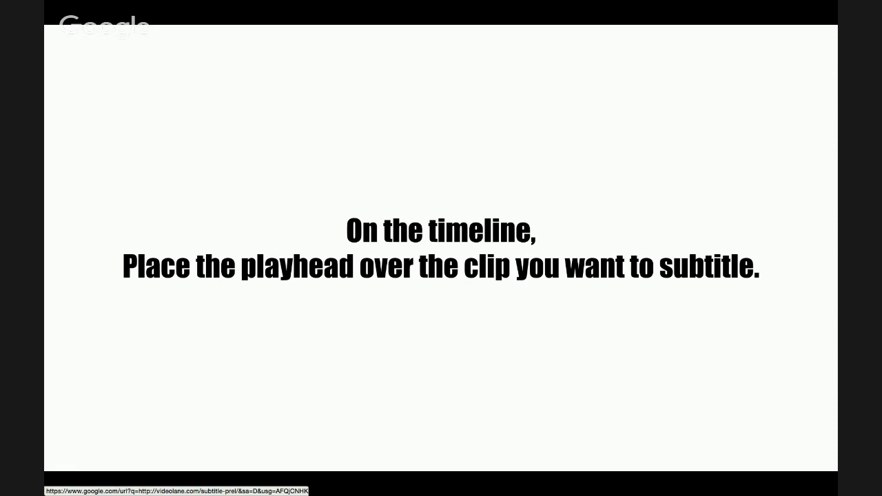
Switch to Adobe Premiere Elements, select the Clark Quay Bumboat clip on Video 1 and place the playhead at 00:00:01:10.
{"action": "key", "text": "ctrl+Up"}
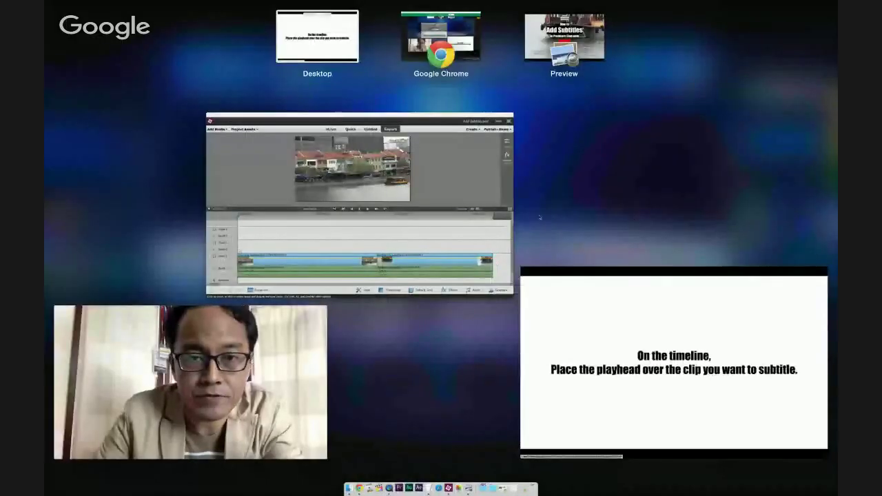
{"action": "left_click", "coordinate": [417, 178]}
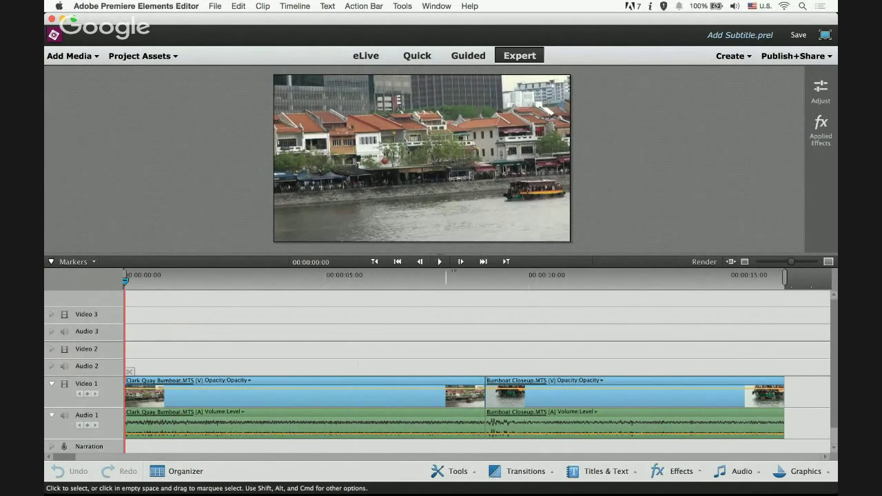
{"action": "left_click", "coordinate": [329, 395]}
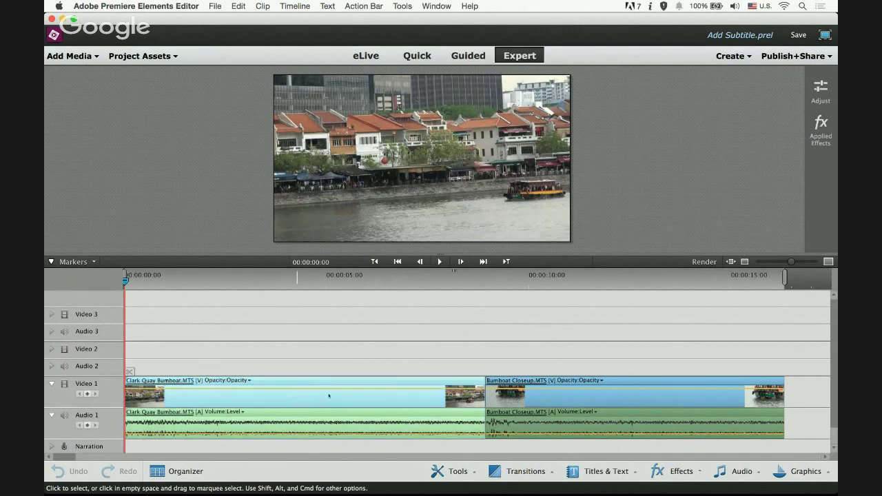
{"action": "left_click", "coordinate": [571, 398]}
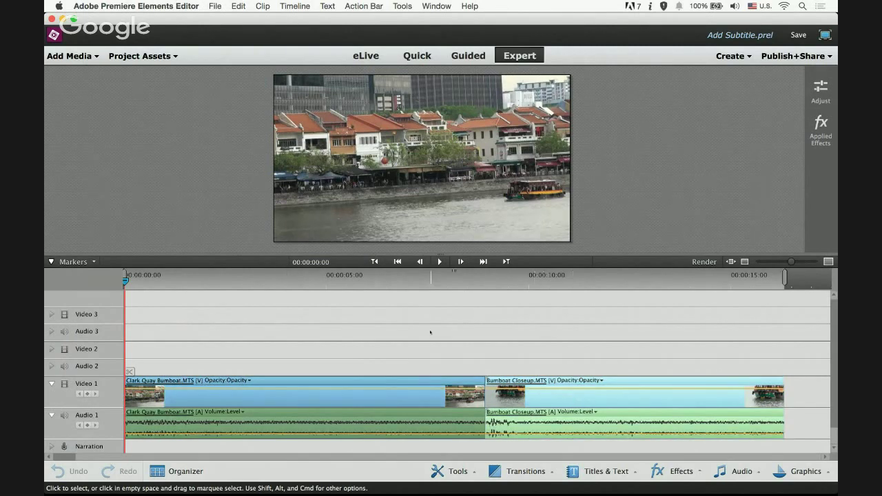
{"action": "left_click", "coordinate": [268, 398]}
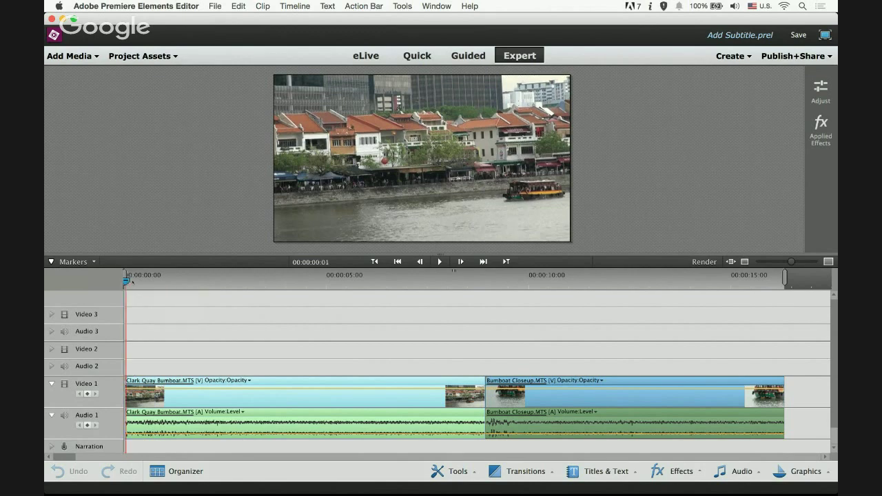
{"action": "left_click_drag", "start_coordinate": [126, 280], "coordinate": [180, 280]}
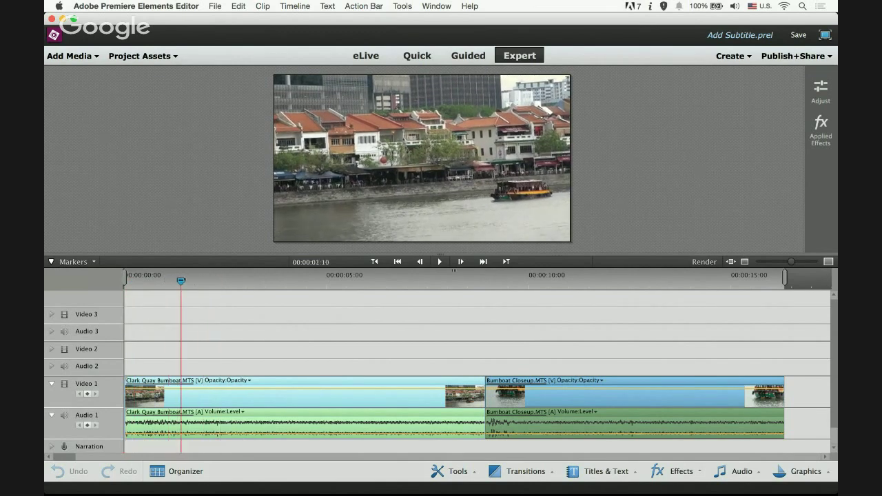
Switch to the presentation slideshow and advance to the slide about adding new default text.
{"action": "mouse_move", "coordinate": [186, 372]}
{"action": "key", "text": "ctrl+Up"}
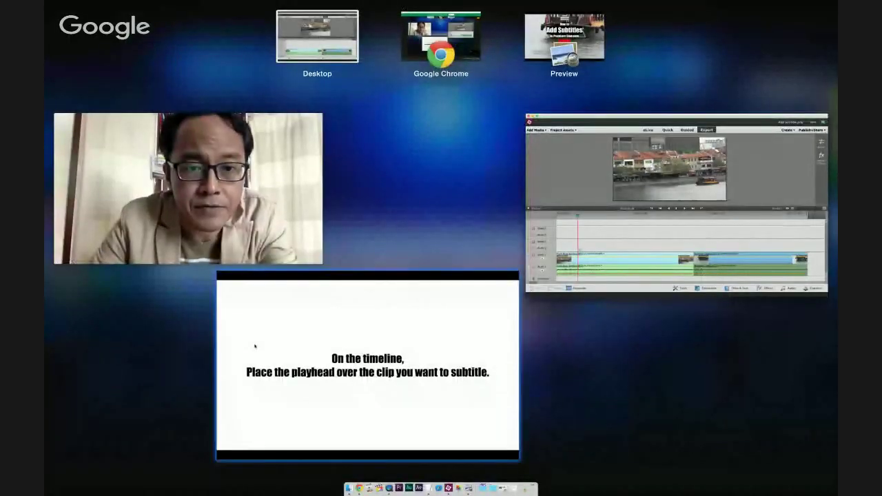
{"action": "left_click", "coordinate": [255, 346]}
{"action": "key", "text": "Right"}
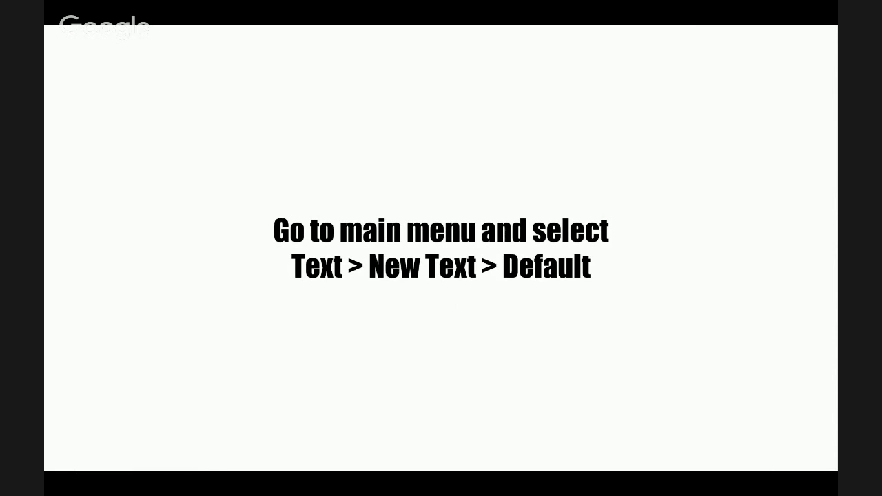
Switch to Adobe Premiere Elements and add a new Default Text title at the playhead.
{"action": "key", "text": "ctrl+Up"}
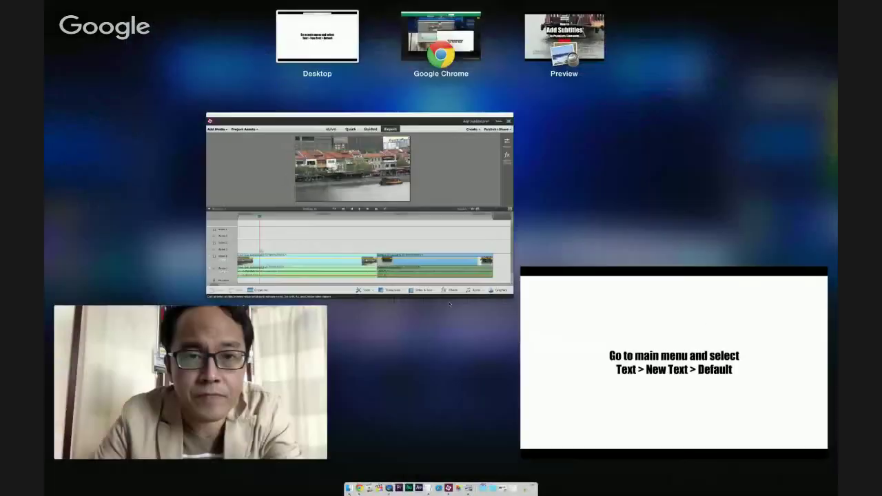
{"action": "left_click", "coordinate": [370, 168]}
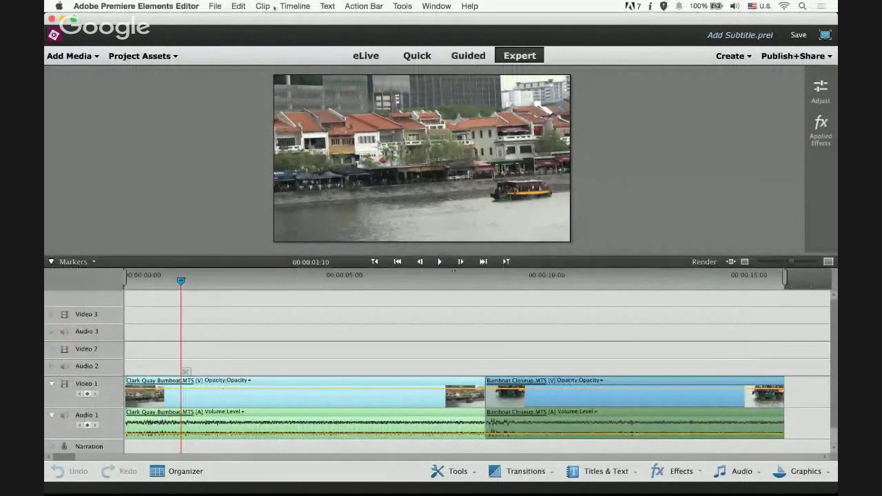
{"action": "left_click", "coordinate": [327, 6]}
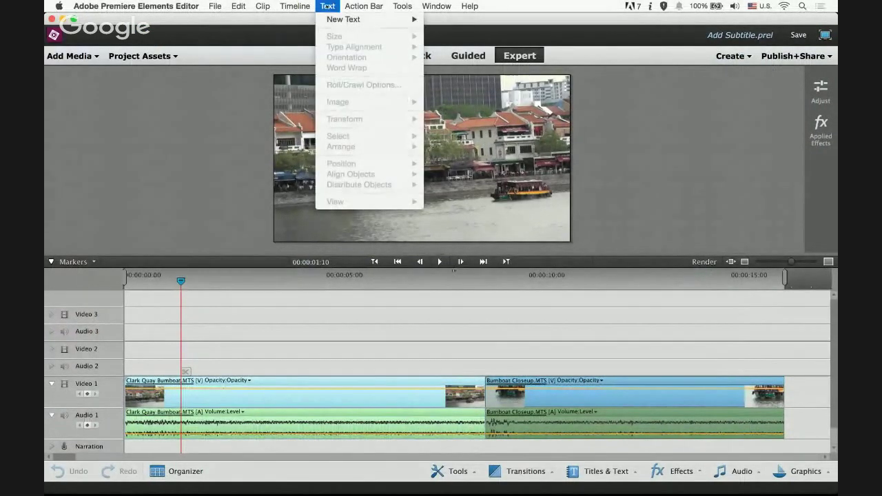
{"action": "mouse_move", "coordinate": [353, 20]}
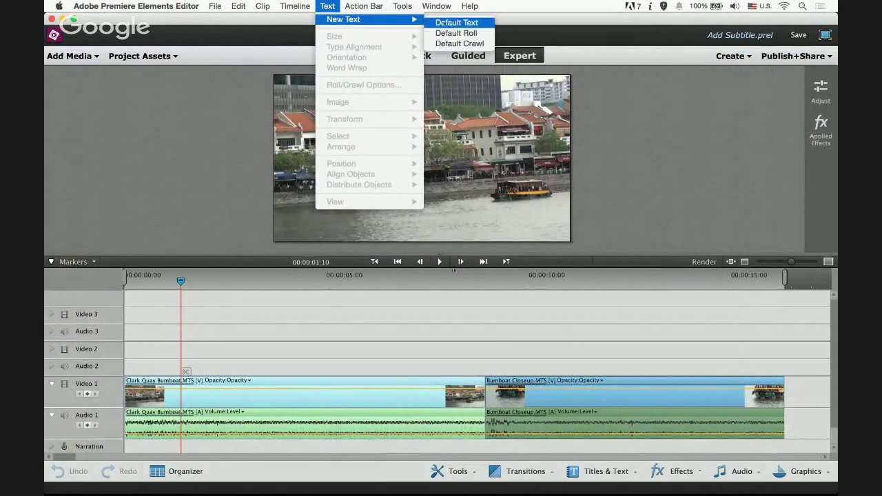
{"action": "left_click", "coordinate": [484, 25]}
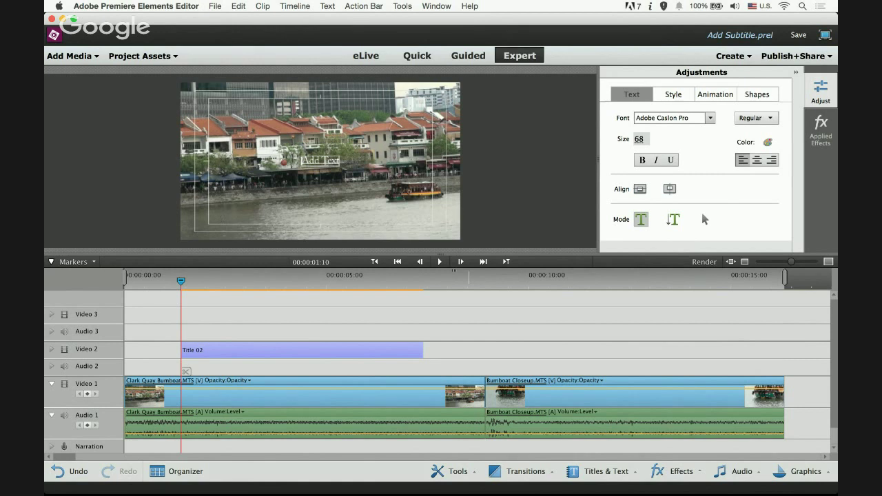
Switch to the presentation slideshow and advance to the slide about typing or pasting in the text.
{"action": "key", "text": "ctrl+Up"}
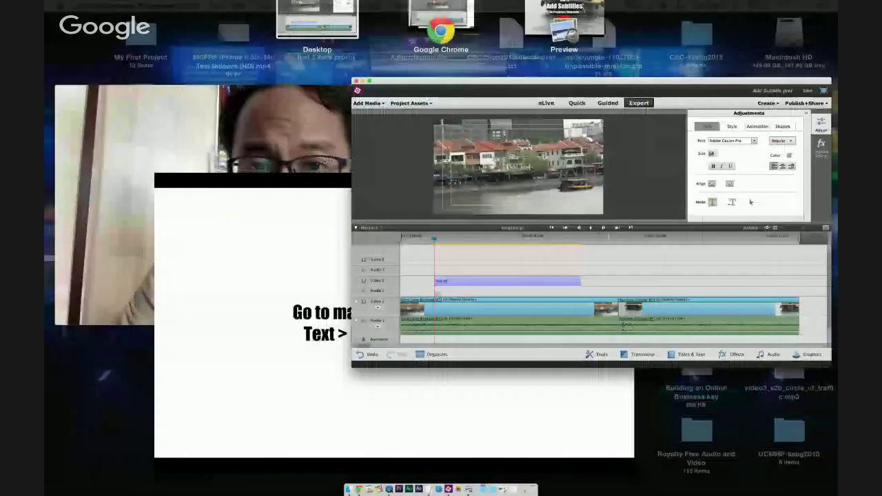
{"action": "left_click", "coordinate": [344, 337]}
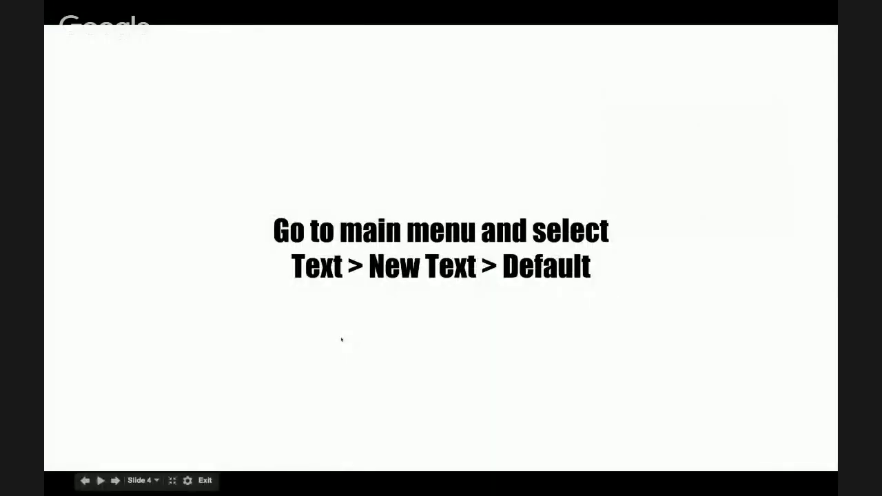
{"action": "left_click", "coordinate": [341, 339]}
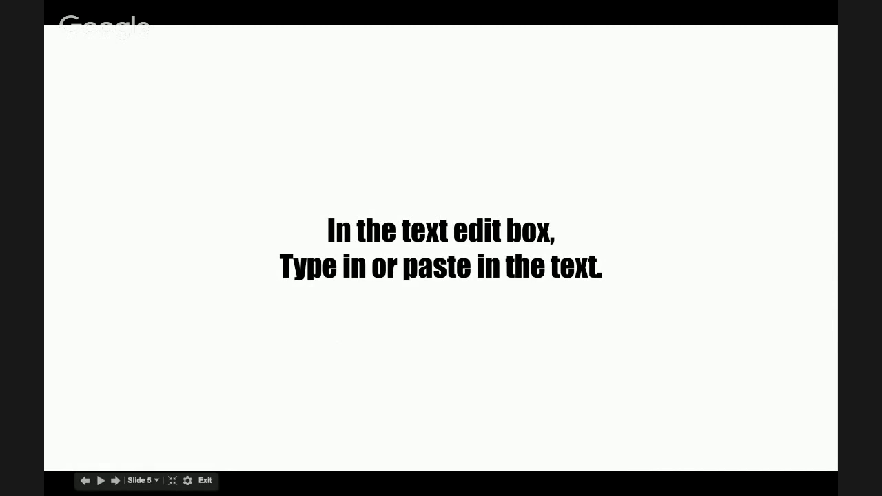
Open Untitled.rtf in TextEdit and copy its first sentence, from "At the height of its prosperity" to "beside Clarke Quay.".
{"action": "key", "text": "ctrl+Up"}
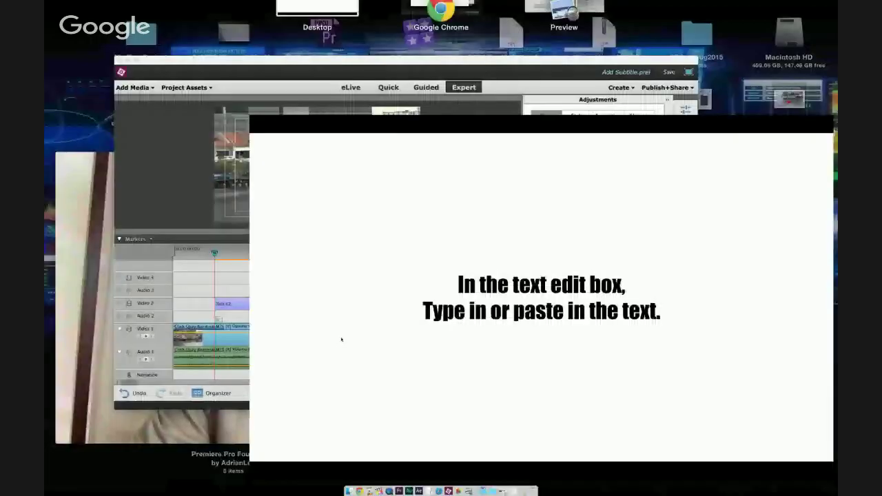
{"action": "left_click", "coordinate": [360, 192]}
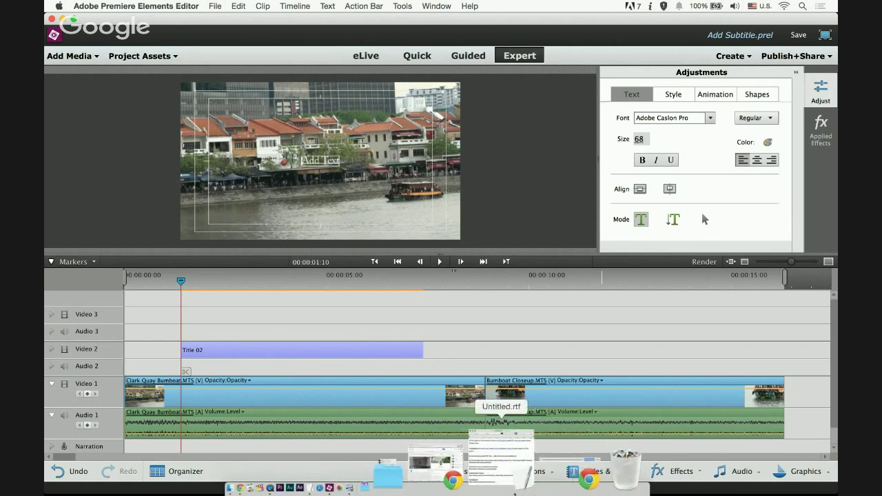
{"action": "left_click", "coordinate": [502, 472]}
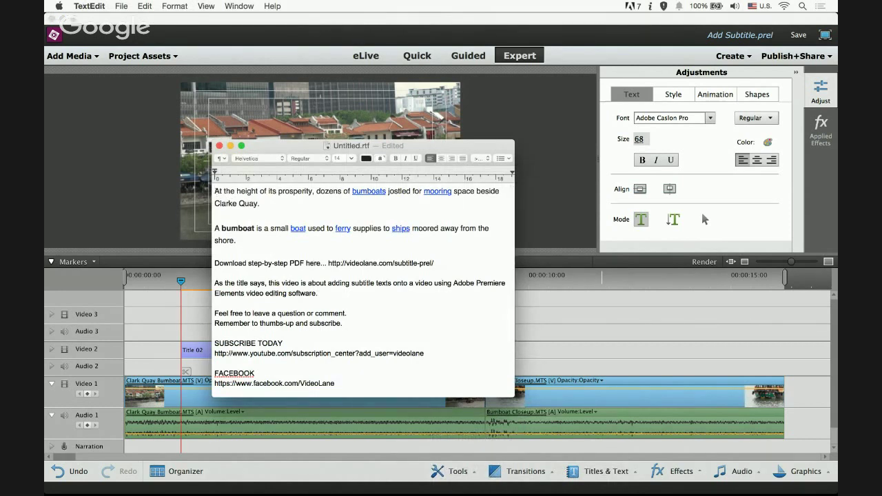
{"action": "key", "text": "super+Up"}
{"action": "key", "text": "shift+Right"}
{"action": "key", "text": "shift+Right"}
{"action": "key", "text": "shift+Right"}
{"action": "key", "text": "shift+Right"}
{"action": "key", "text": "shift+Right"}
{"action": "key", "text": "shift+Right"}
{"action": "key", "text": "shift+Right"}
{"action": "key", "text": "shift+Right"}
{"action": "key", "text": "shift+Down"}
{"action": "key", "text": "shift+Right"}
{"action": "key", "text": "shift+Right"}
{"action": "key", "text": "shift+Right"}
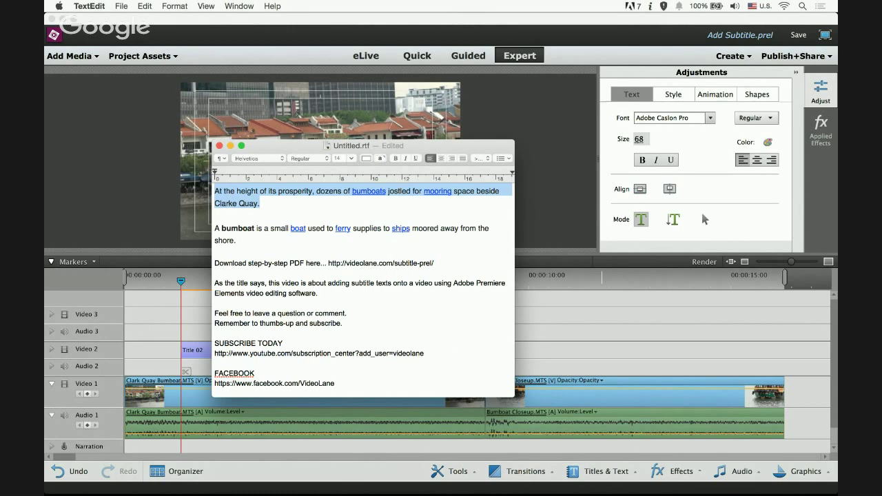
{"action": "right_click", "coordinate": [245, 201]}
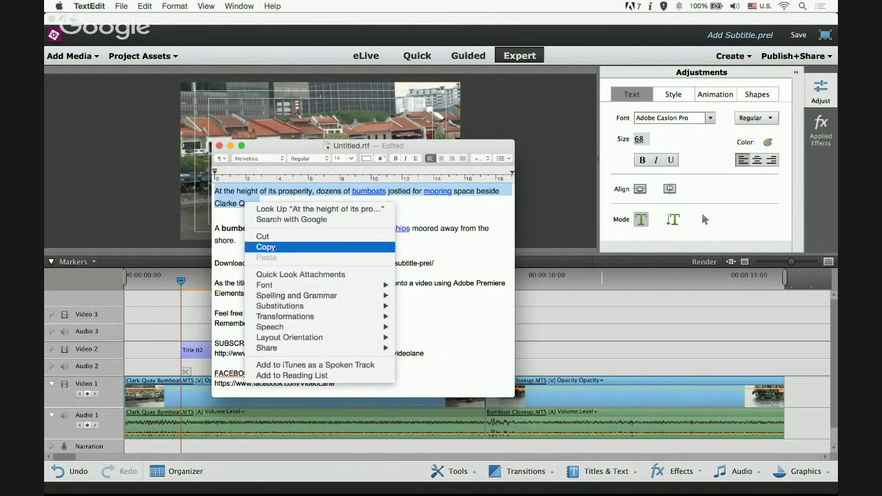
{"action": "left_click", "coordinate": [275, 248]}
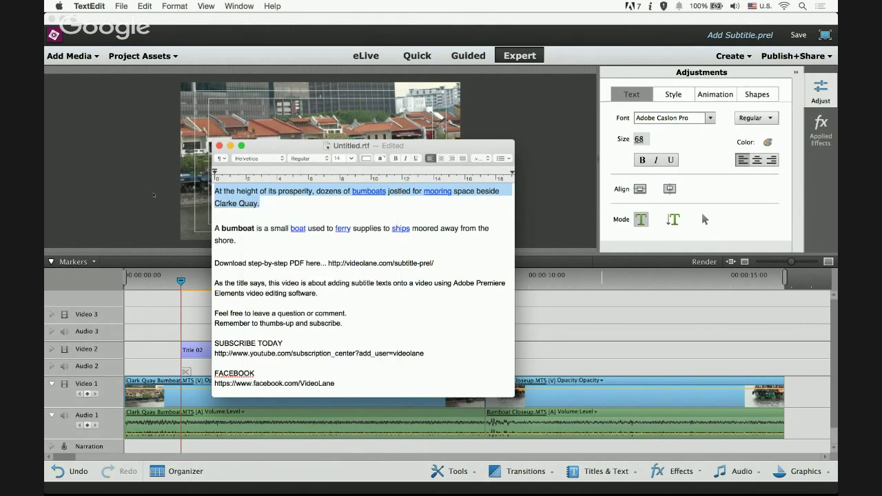
Switch to Adobe Premiere Elements and replace the title's "Add Text" placeholder with the copied Clarke Quay sentence.
{"action": "key", "text": "super+Tab"}
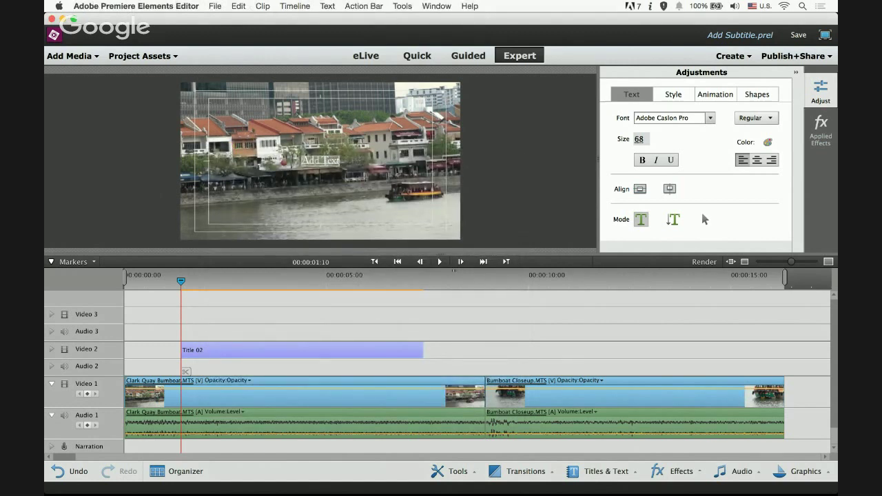
{"action": "right_click", "coordinate": [319, 165]}
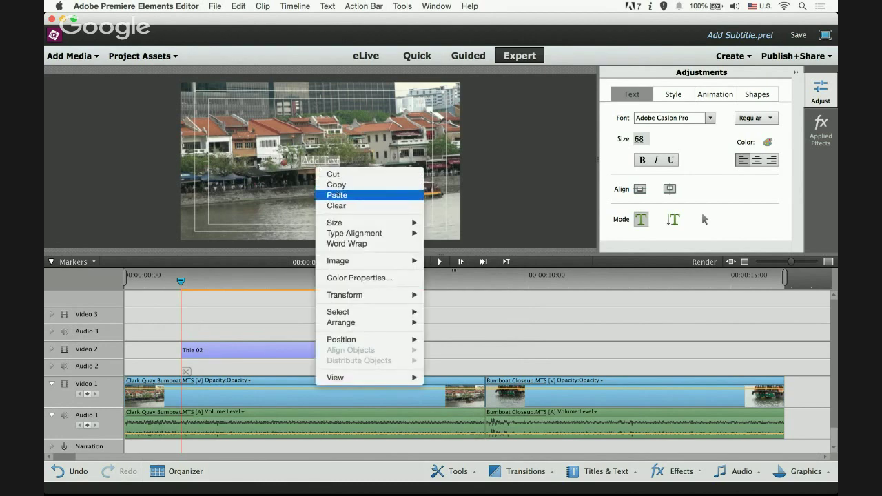
{"action": "left_click", "coordinate": [335, 195]}
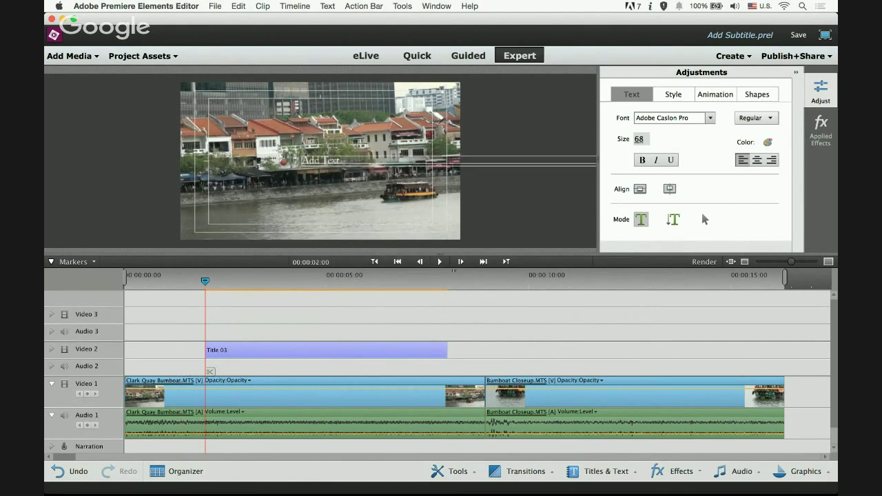
{"action": "key", "text": "super+v"}
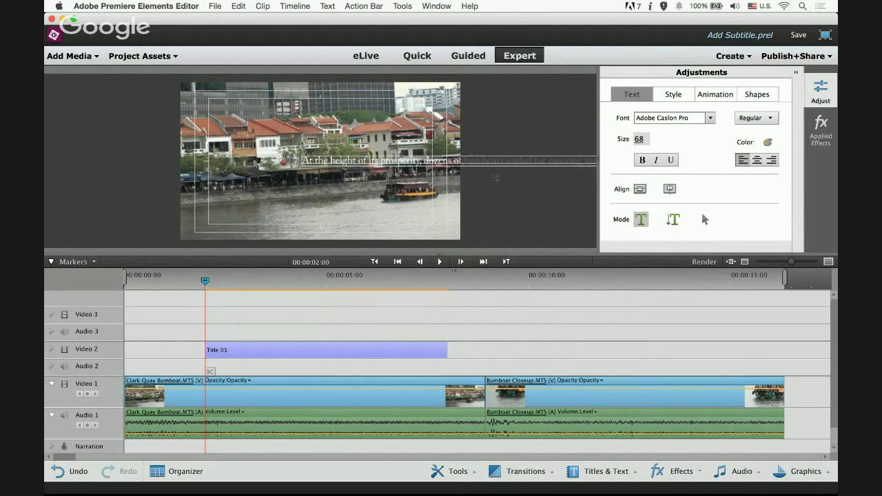
Select the subtitle text as an object and move it to the bottom of the frame, starting at the inner safe margin's left edge.
{"action": "key", "text": "ctrl+Up"}
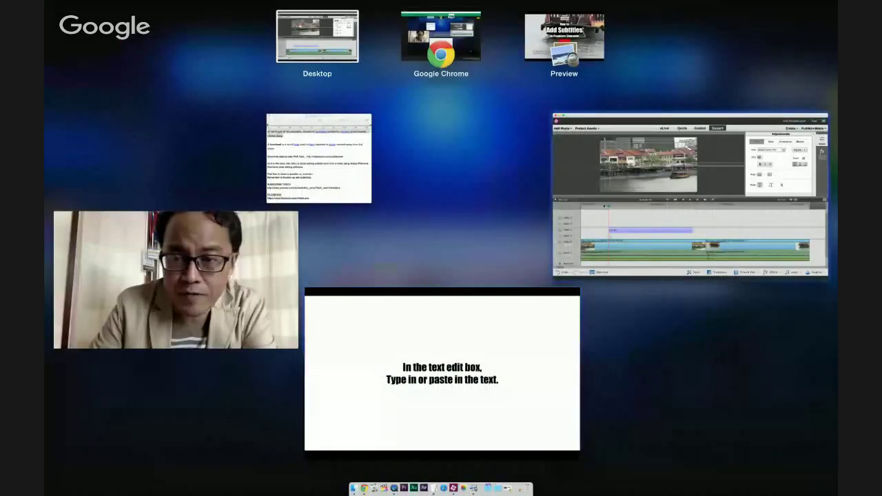
{"action": "left_click", "coordinate": [704, 220]}
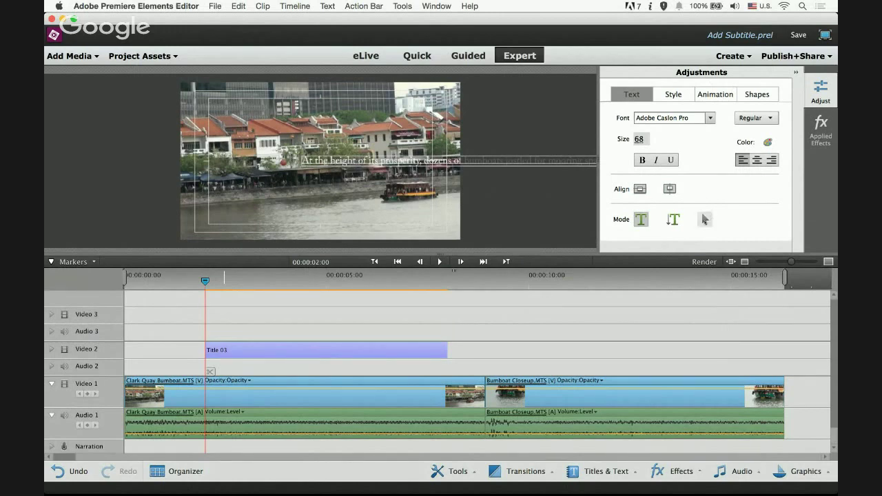
{"action": "left_click", "coordinate": [705, 219]}
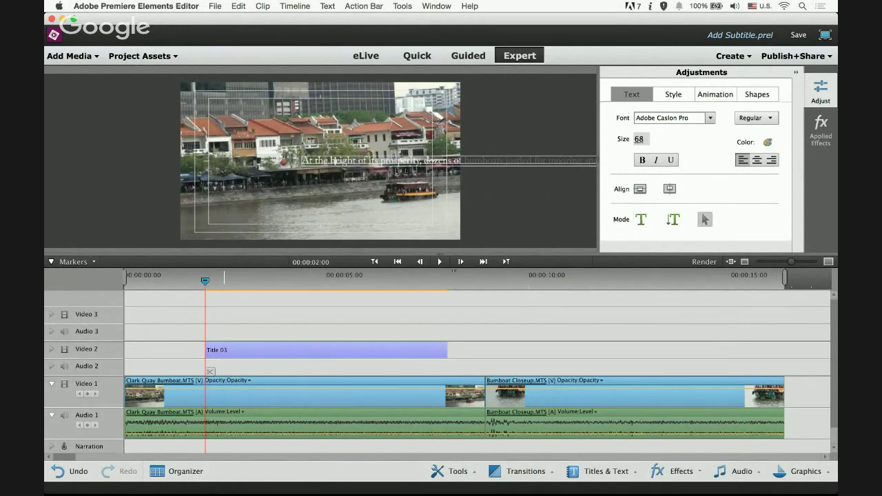
{"action": "left_click", "coordinate": [386, 161]}
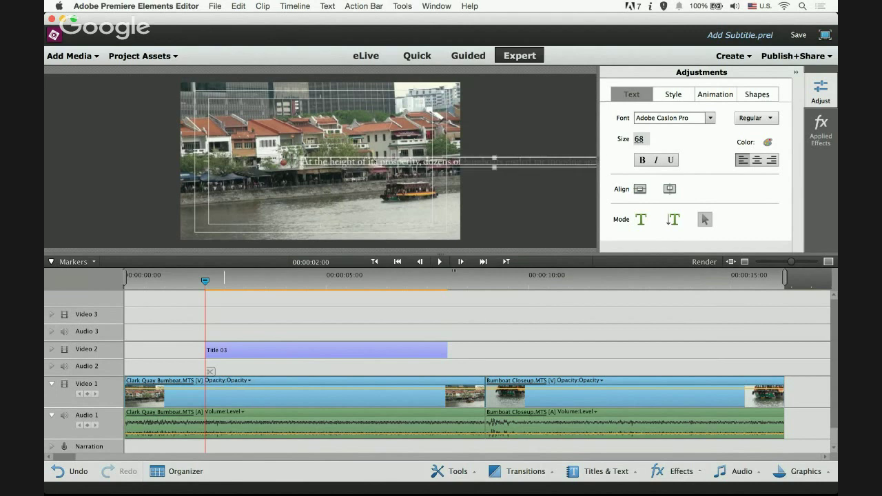
{"action": "left_click_drag", "start_coordinate": [374, 161], "coordinate": [283, 221]}
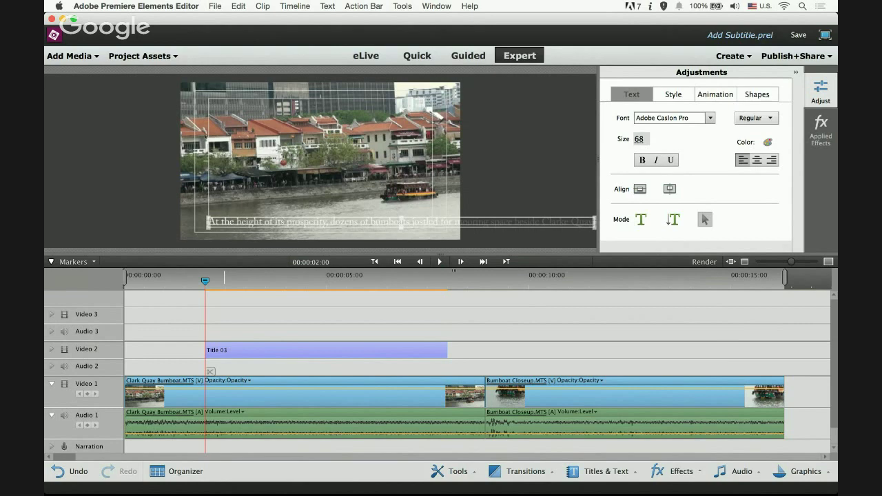
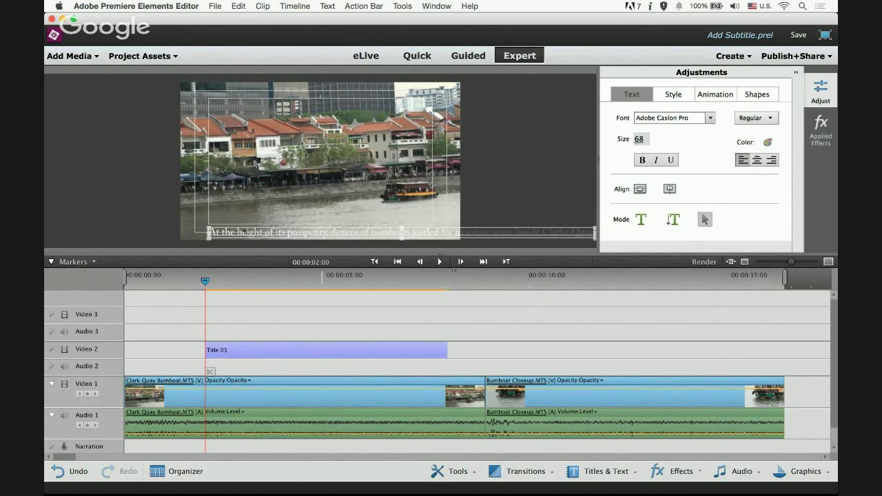
Realign the subtitle with the lower-left corner of the inner safe margin and turn on Word Wrap for it.
{"action": "left_click_drag", "start_coordinate": [244, 231], "coordinate": [292, 190]}
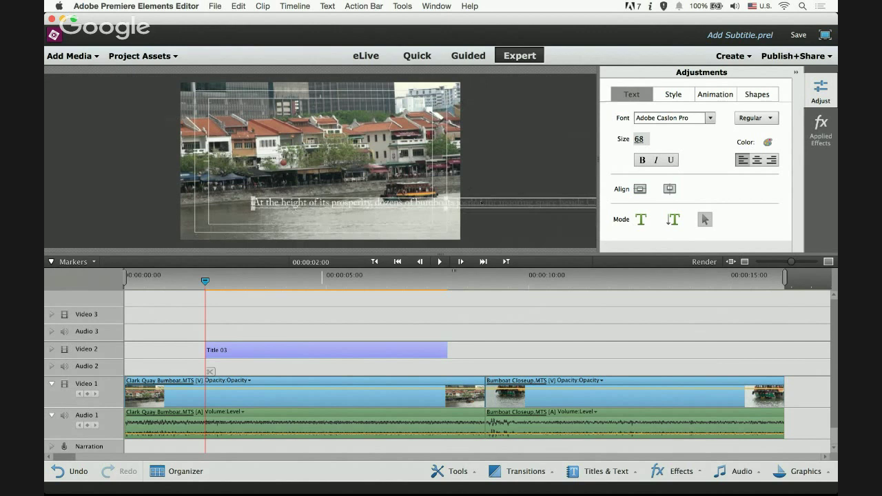
{"action": "left_click_drag", "start_coordinate": [468, 212], "coordinate": [333, 237]}
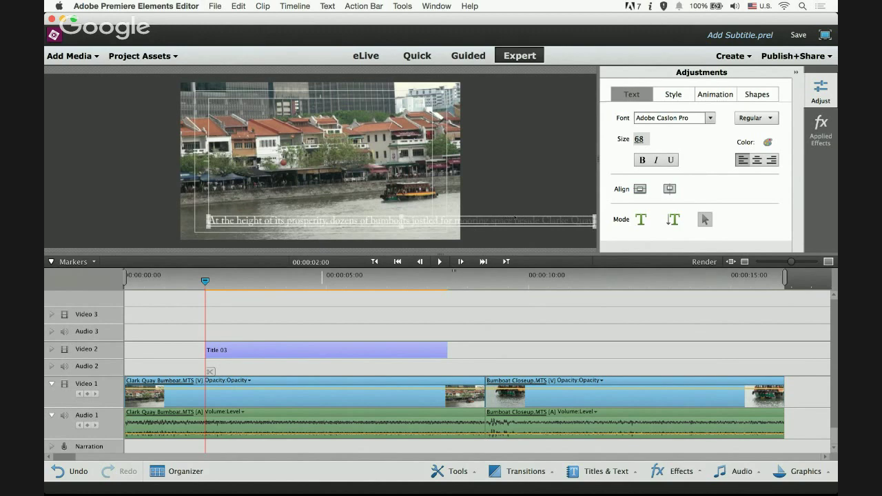
{"action": "right_click", "coordinate": [427, 221]}
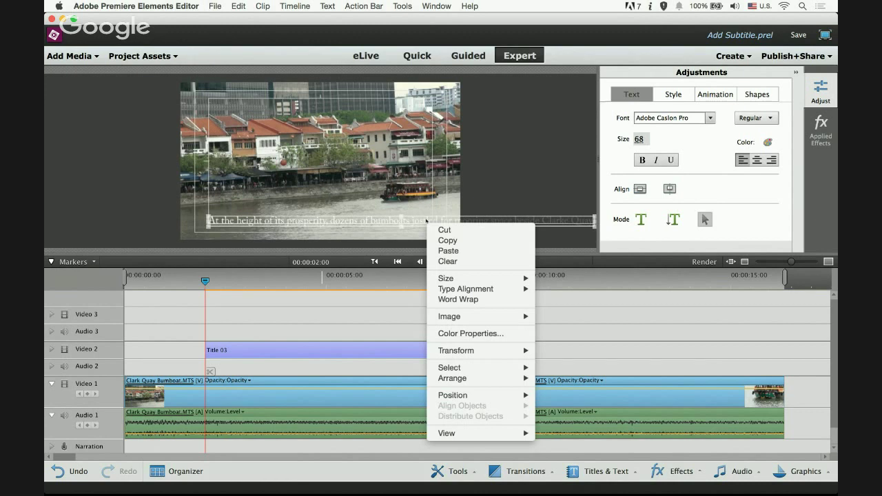
{"action": "left_click", "coordinate": [458, 299]}
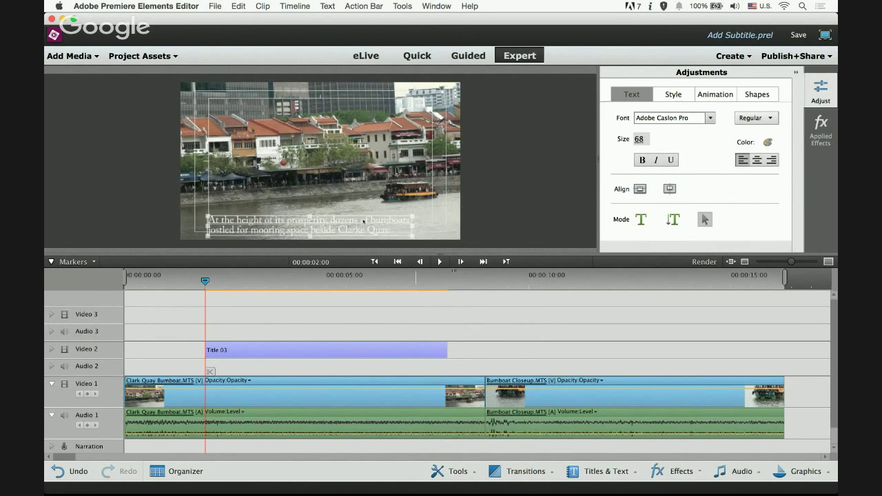
Switch to the presentation slideshow and advance past the readability tip to the slide about selecting the Nueva White 85 style.
{"action": "key", "text": "ctrl+Up"}
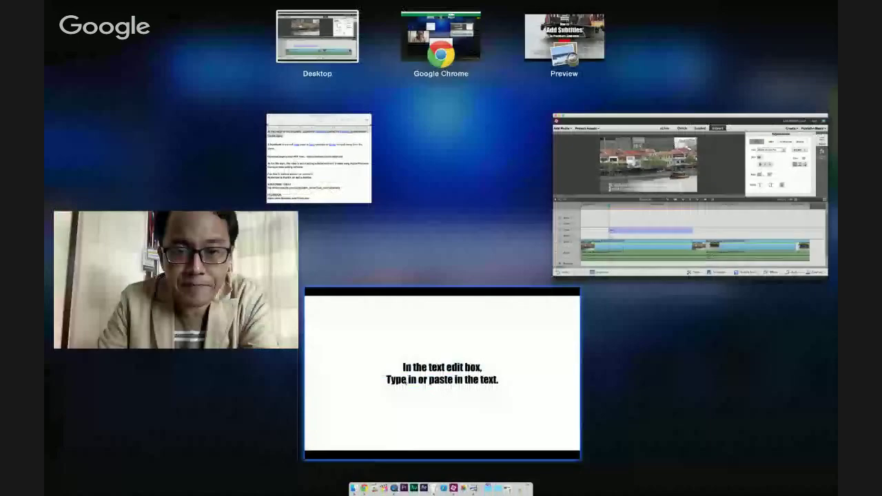
{"action": "left_click", "coordinate": [404, 383]}
{"action": "key", "text": "Right"}
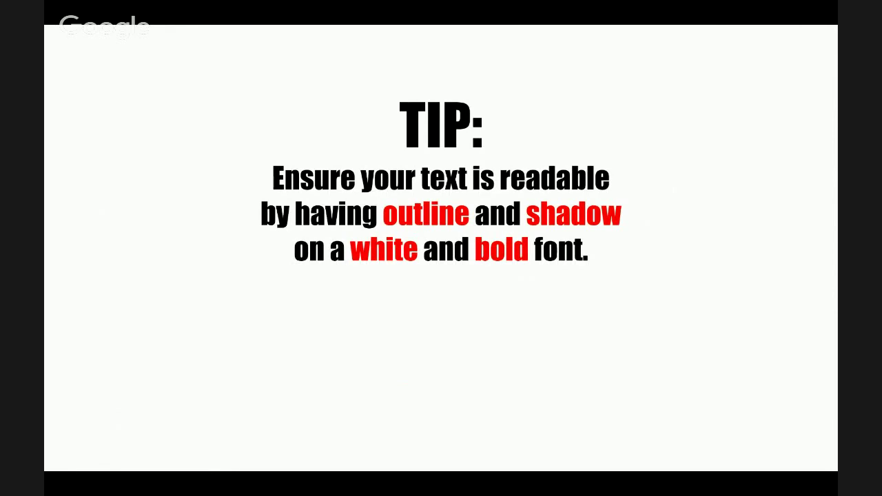
{"action": "key", "text": "Right"}
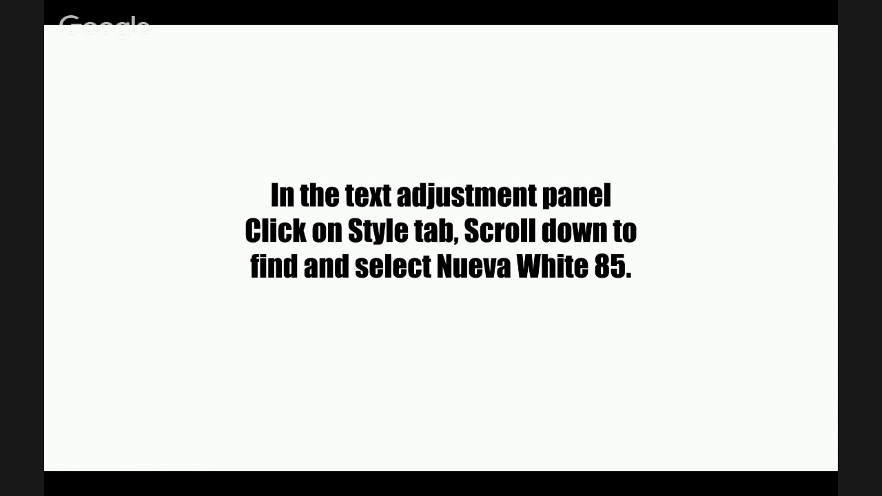
Switch to Adobe Premiere Elements and apply the Nueva White 85 style to the subtitle text.
{"action": "key", "text": "ctrl+Up"}
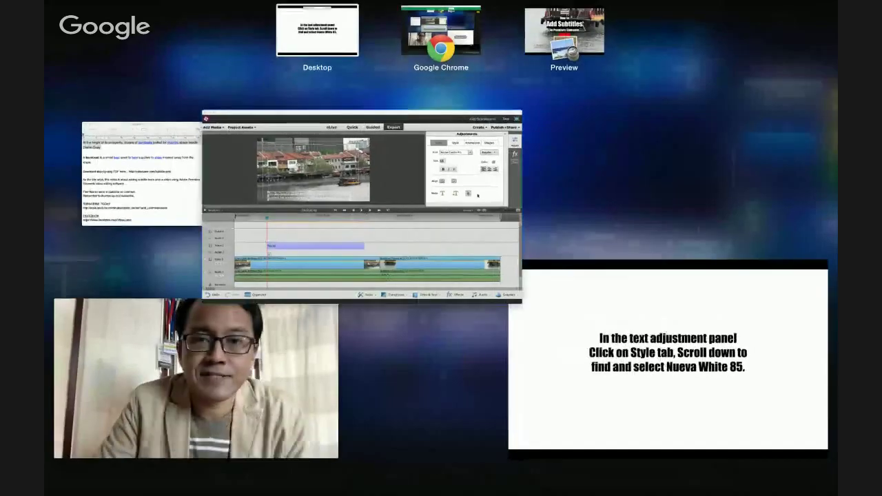
{"action": "left_click", "coordinate": [450, 256]}
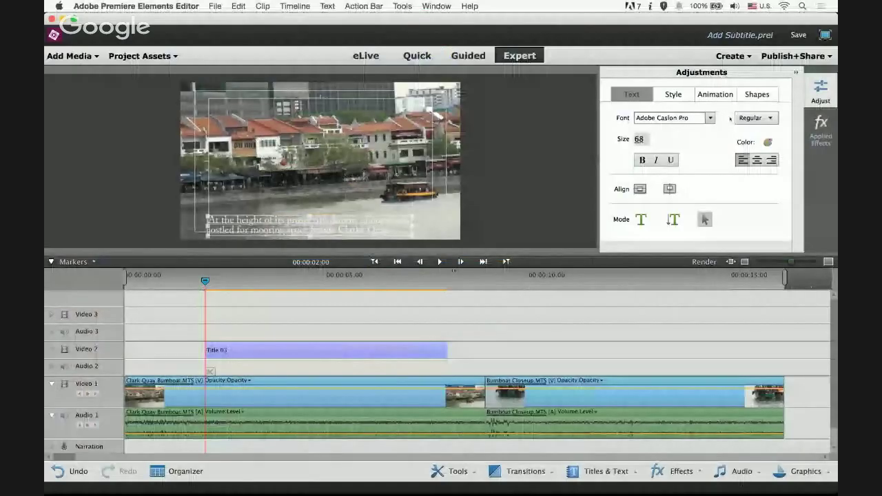
{"action": "left_click", "coordinate": [685, 97]}
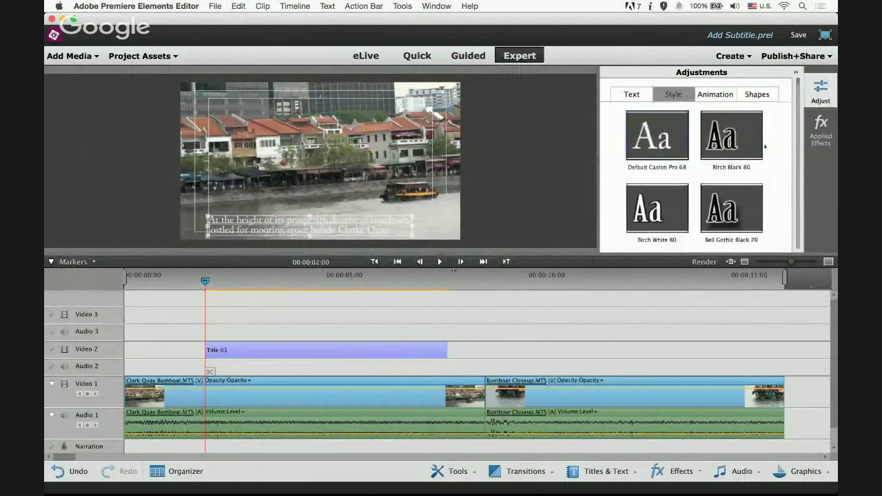
{"action": "scroll", "coordinate": [764, 146], "scroll_direction": "down", "scroll_amount": 5}
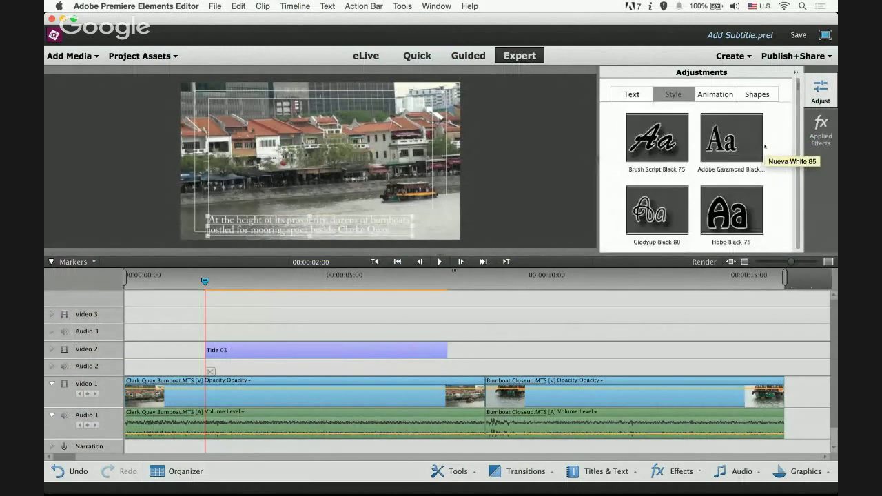
{"action": "scroll", "coordinate": [764, 145], "scroll_direction": "down", "scroll_amount": 5}
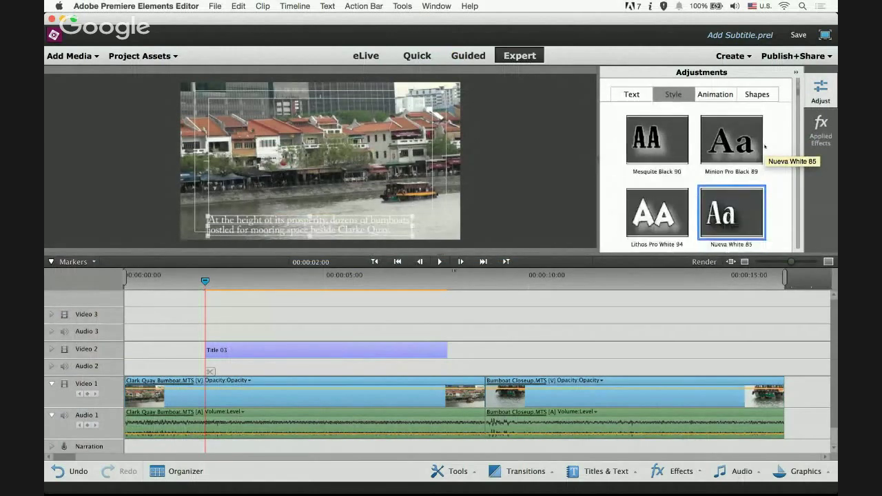
{"action": "scroll", "coordinate": [764, 145], "scroll_direction": "down", "scroll_amount": 2}
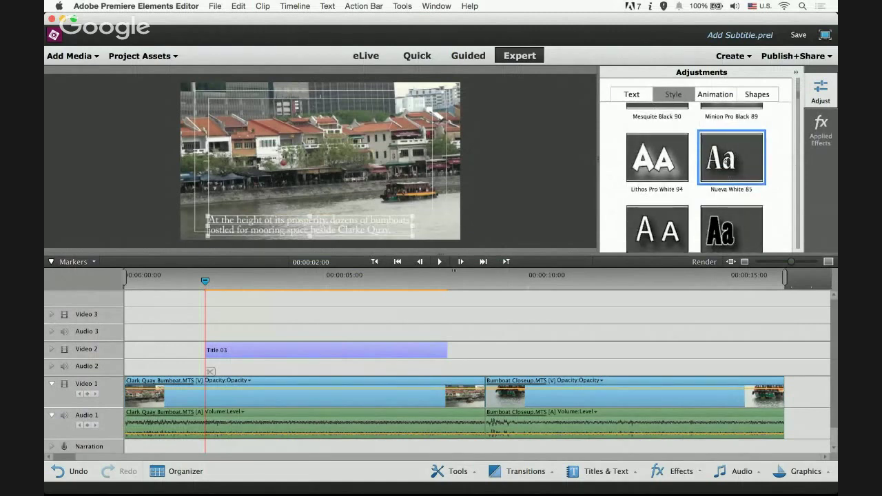
{"action": "left_click", "coordinate": [725, 161]}
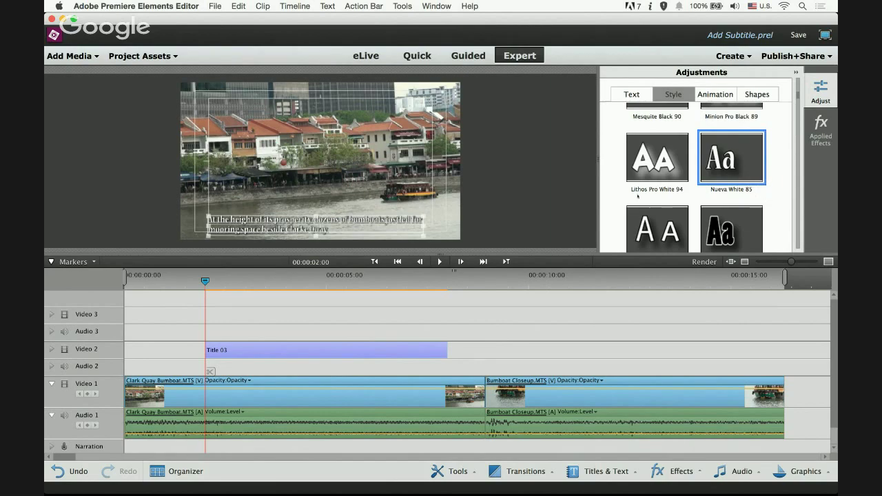
Switch to the presentation slideshow and advance to the slide about changing the font to Arial and the size to 50.
{"action": "key", "text": "ctrl+Up"}
{"action": "left_click", "coordinate": [378, 359]}
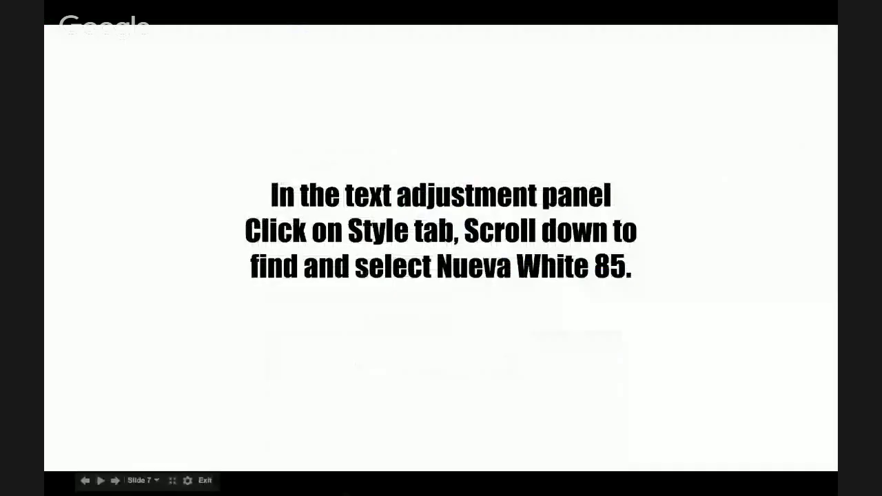
{"action": "left_click", "coordinate": [378, 359]}
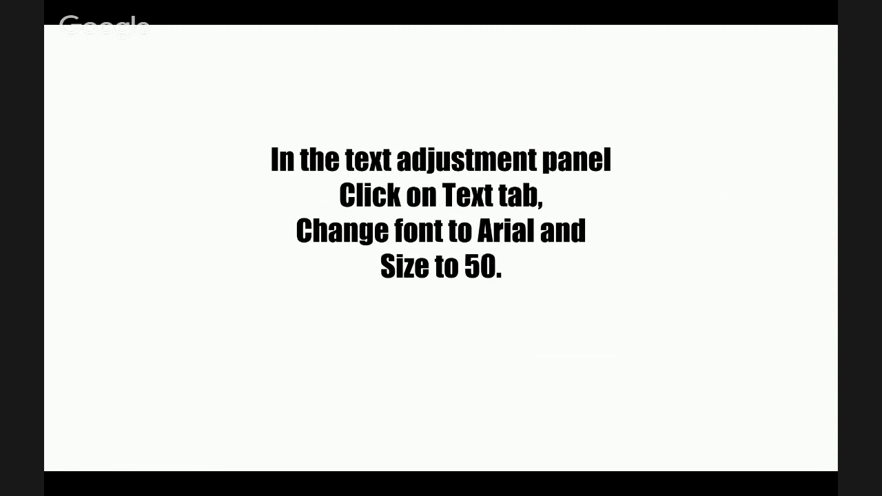
Switch to Adobe Premiere Elements and change the subtitle's font to Arial.
{"action": "key", "text": "ctrl+Up"}
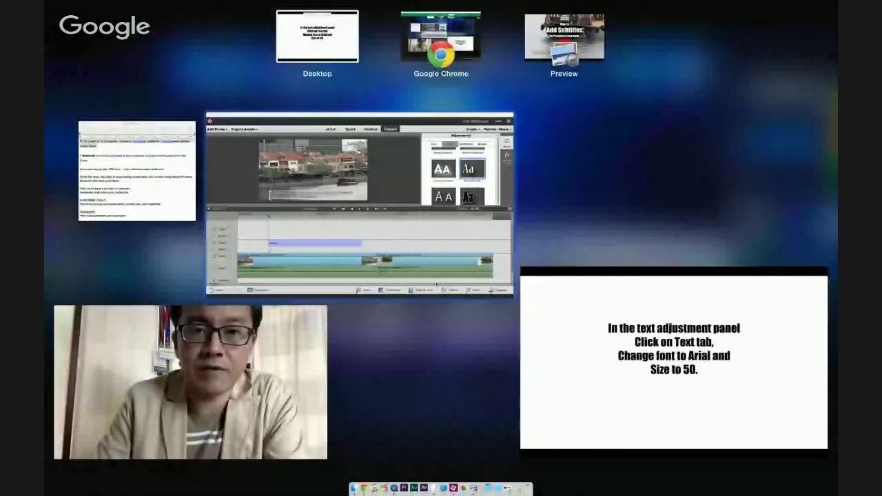
{"action": "left_click", "coordinate": [419, 199]}
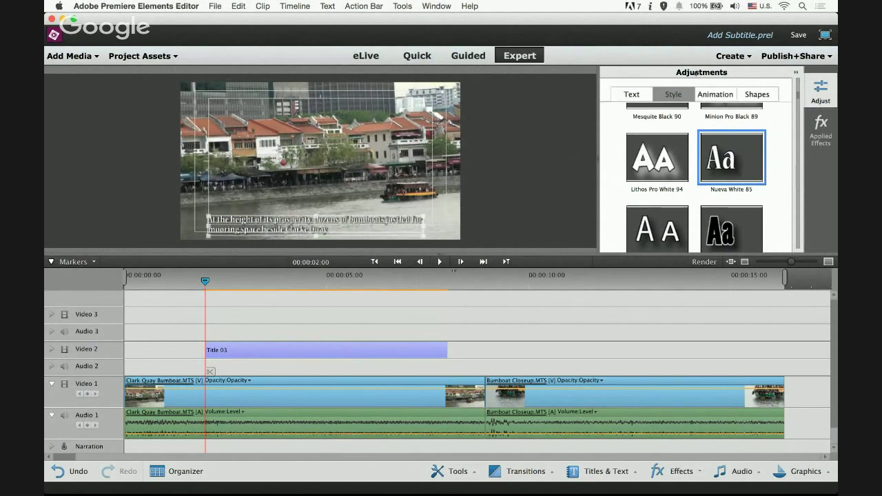
{"action": "left_click", "coordinate": [644, 97]}
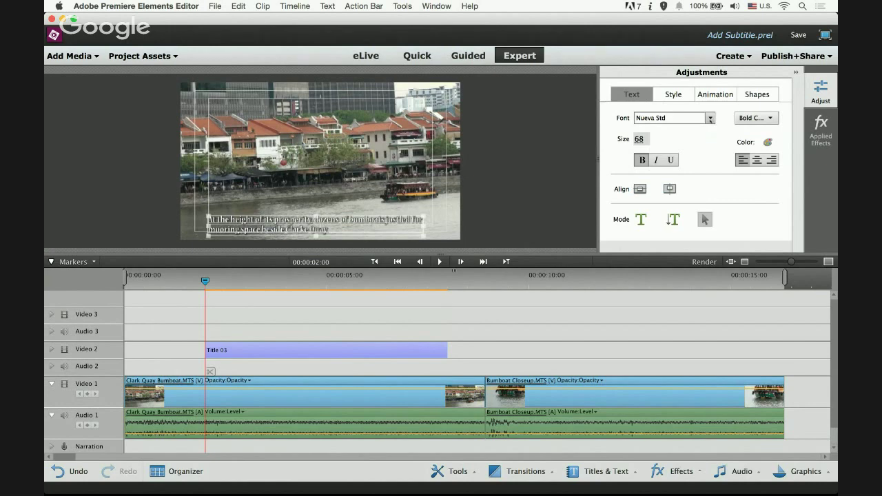
{"action": "left_click", "coordinate": [711, 120]}
{"action": "scroll", "coordinate": [701, 193], "scroll_direction": "up", "scroll_amount": 5}
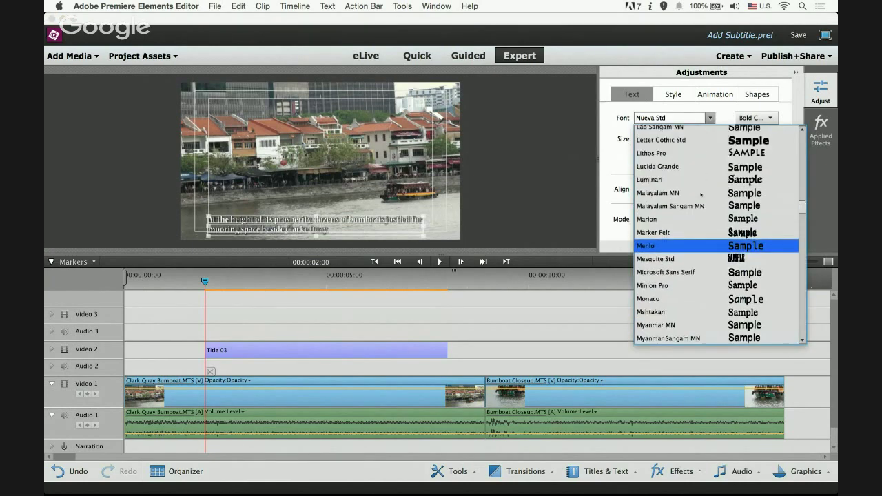
{"action": "scroll", "coordinate": [701, 194], "scroll_direction": "up", "scroll_amount": 5}
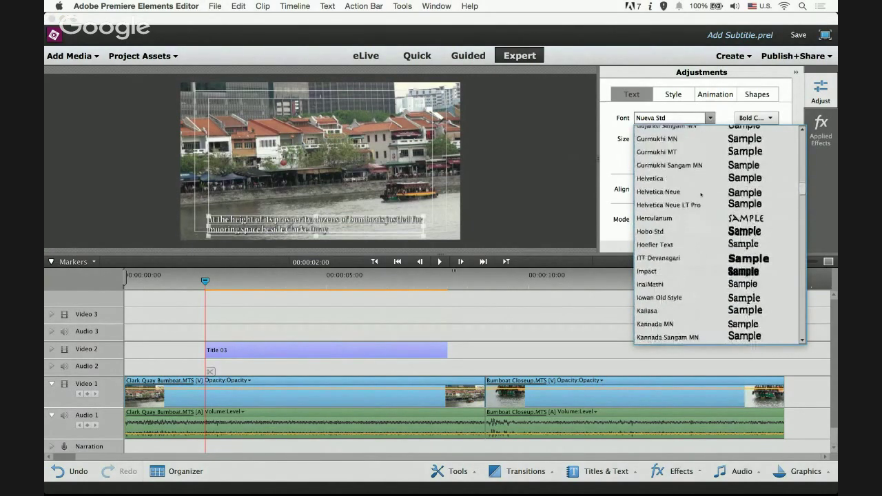
{"action": "scroll", "coordinate": [701, 194], "scroll_direction": "up", "scroll_amount": 5}
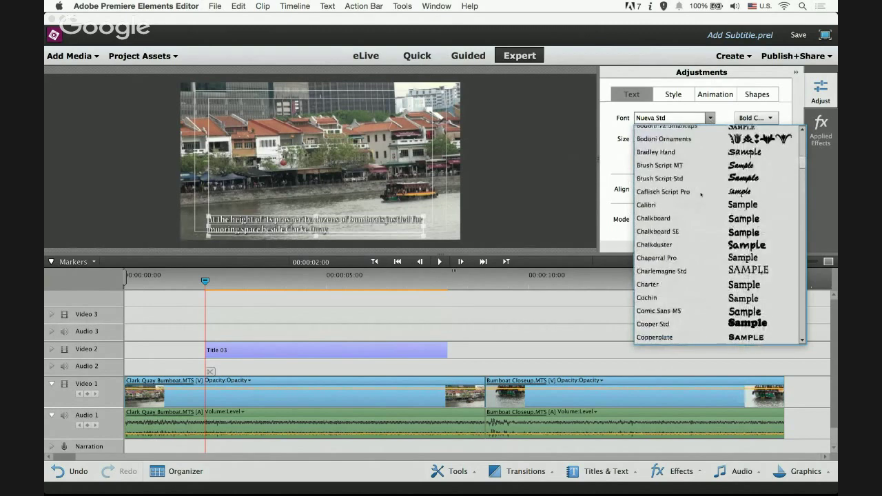
{"action": "scroll", "coordinate": [701, 195], "scroll_direction": "up", "scroll_amount": 5}
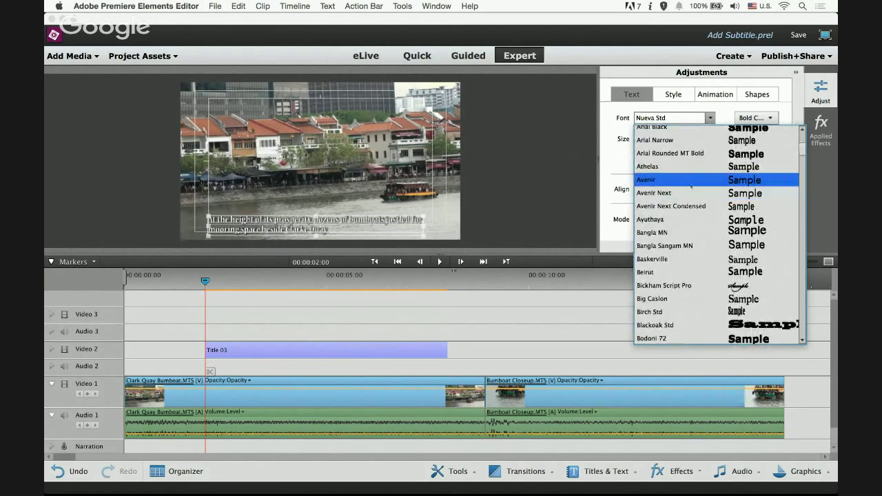
{"action": "scroll", "coordinate": [675, 262], "scroll_direction": "up", "scroll_amount": 1}
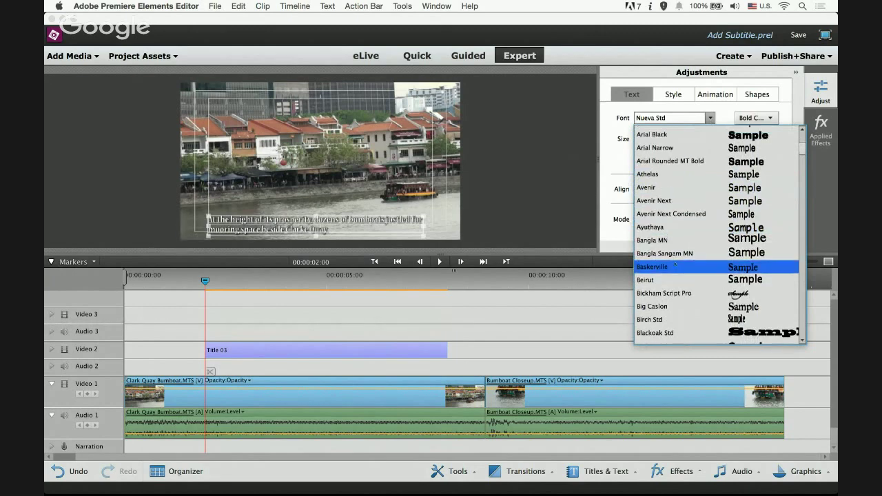
{"action": "scroll", "coordinate": [672, 210], "scroll_direction": "up", "scroll_amount": 1}
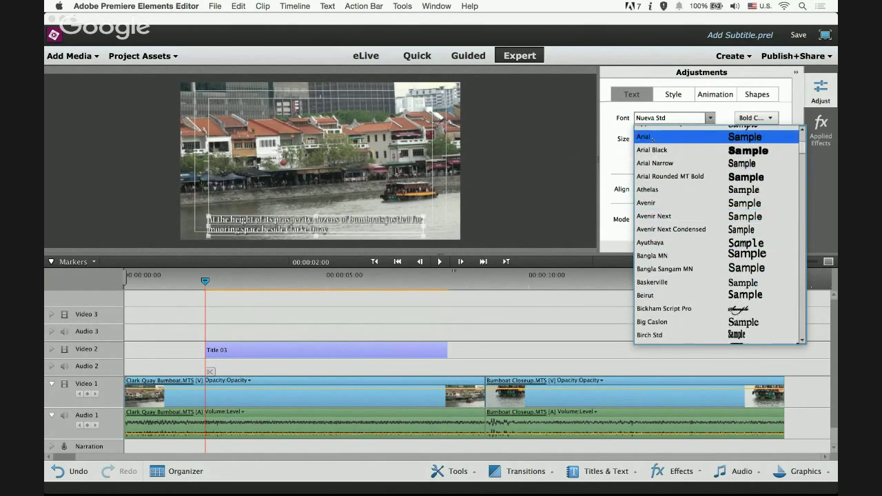
{"action": "left_click", "coordinate": [652, 140]}
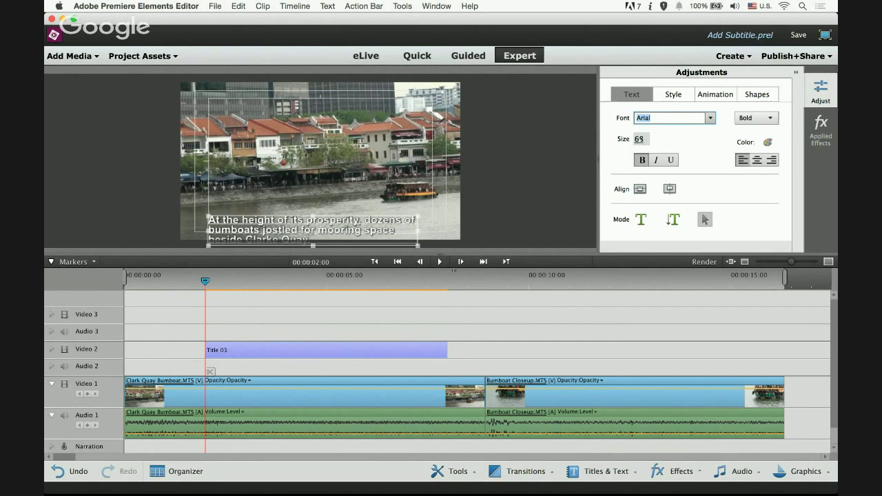
Set the subtitle's text size to 50.
{"action": "left_click", "coordinate": [641, 139]}
{"action": "type", "text": "50"}
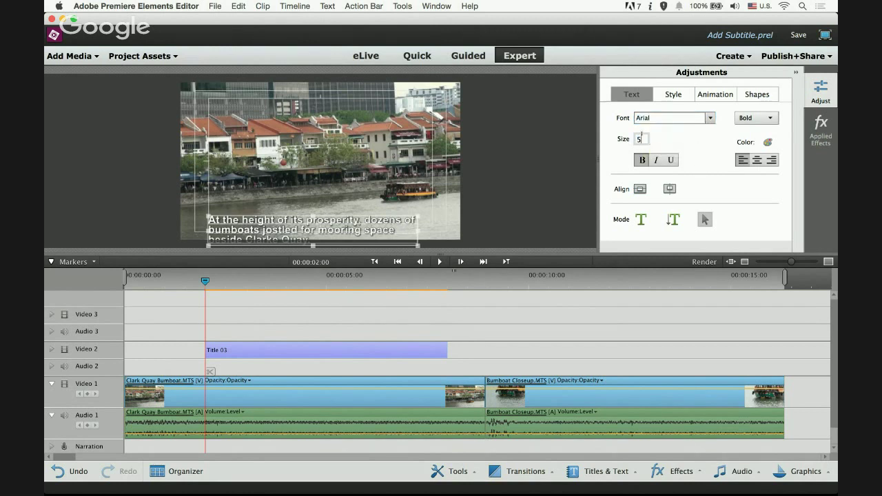
{"action": "key", "text": "Return"}
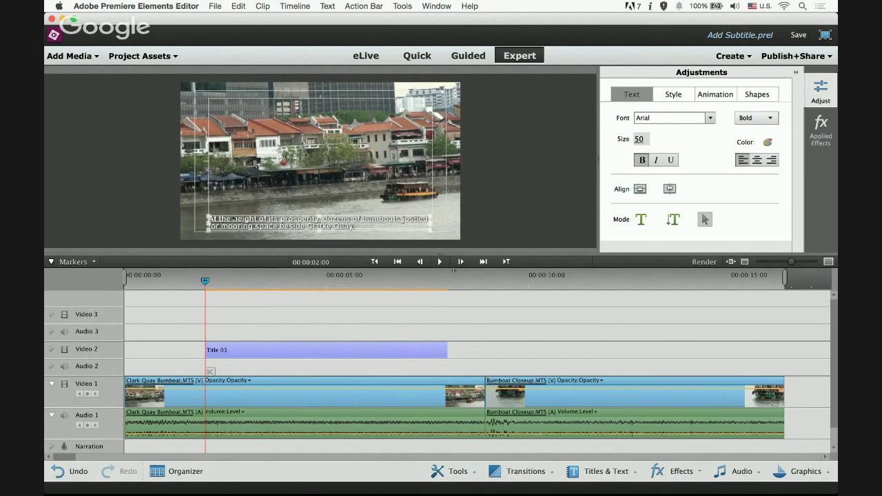
Switch to the presentation slideshow and advance to the slide about adjusting the text clip length in the timeline.
{"action": "key", "text": "ctrl+Up"}
{"action": "left_click", "coordinate": [350, 400]}
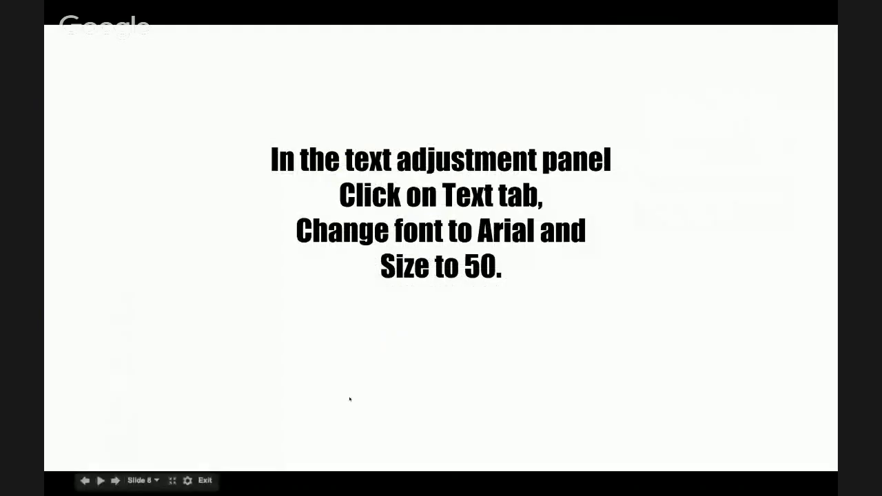
{"action": "left_click", "coordinate": [350, 400]}
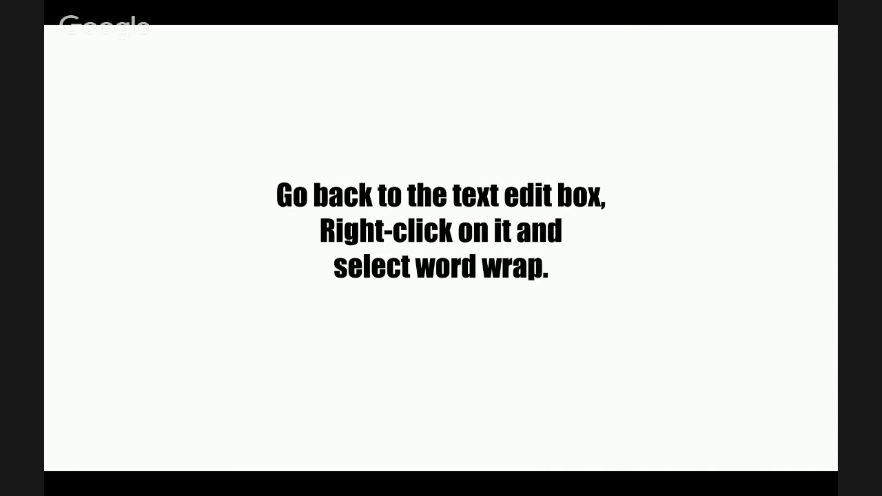
{"action": "key", "text": "Right"}
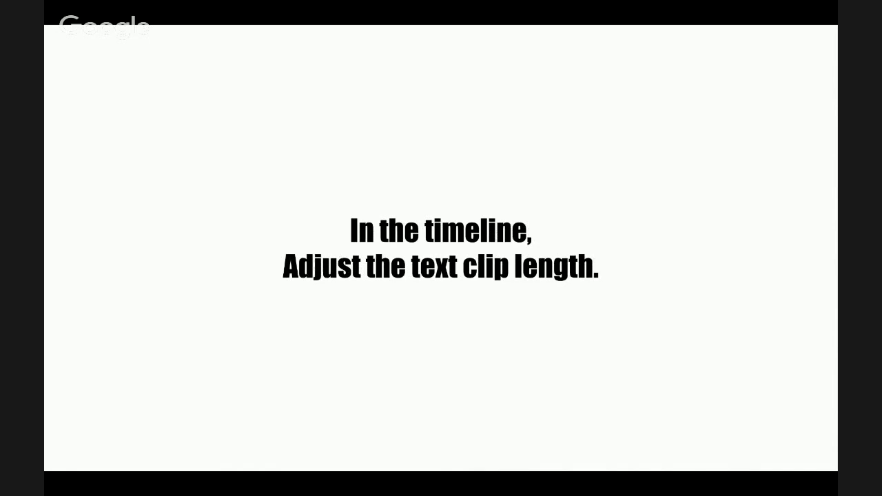
Switch to Adobe Premiere Elements, move the Title 03 clip to the timeline's start and extend it to the end of the Clark Quay Bumboat clip.
{"action": "key", "text": "ctrl+Up"}
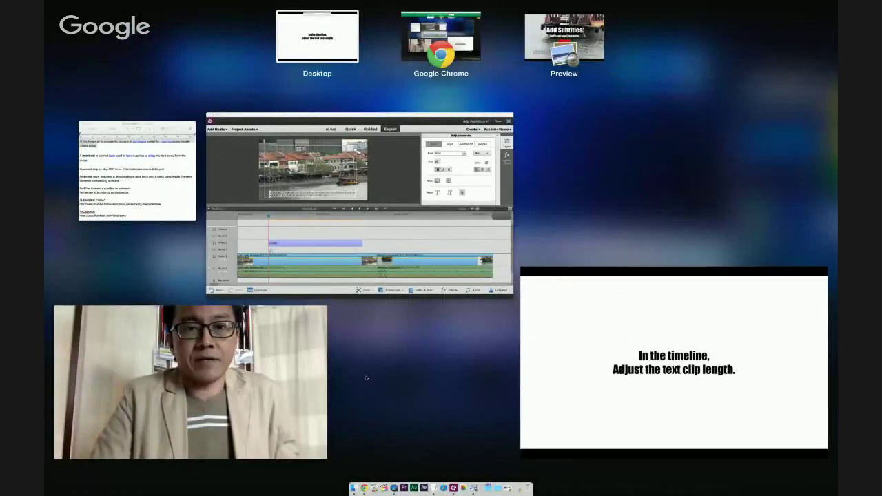
{"action": "left_click", "coordinate": [342, 282]}
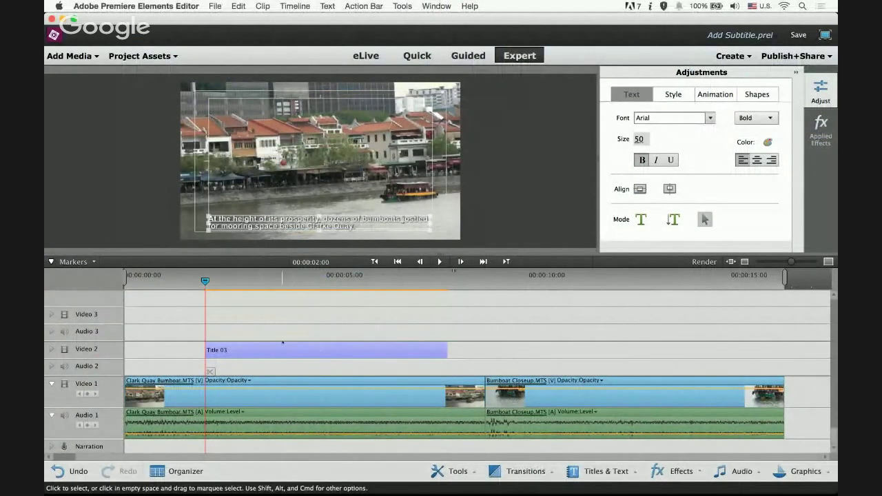
{"action": "left_click", "coordinate": [280, 398]}
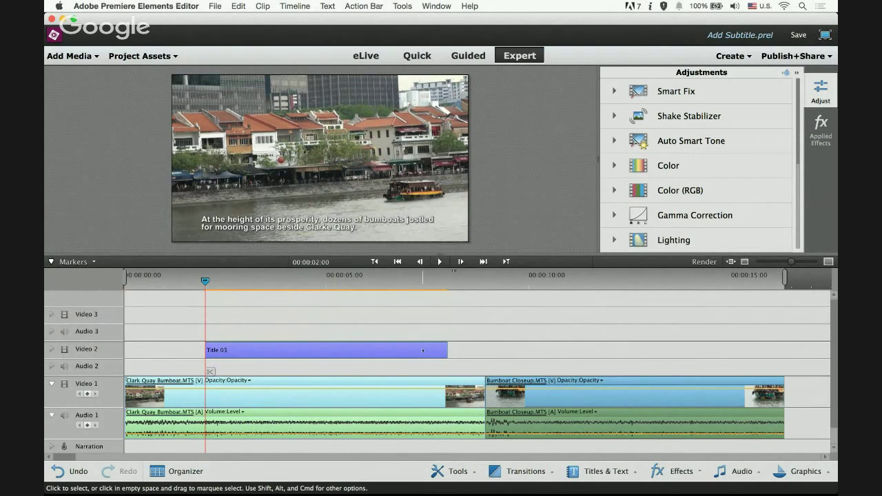
{"action": "left_click_drag", "start_coordinate": [419, 349], "coordinate": [353, 313]}
{"action": "mouse_move", "coordinate": [336, 352]}
{"action": "left_mouse_down"}
{"action": "mouse_move", "coordinate": [356, 352]}
{"action": "mouse_move", "coordinate": [330, 351]}
{"action": "left_mouse_up"}
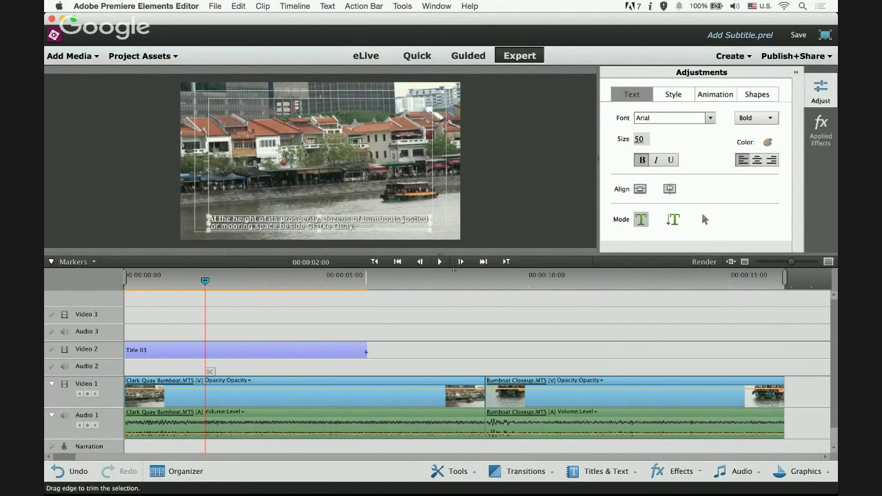
{"action": "left_click_drag", "start_coordinate": [366, 354], "coordinate": [485, 350]}
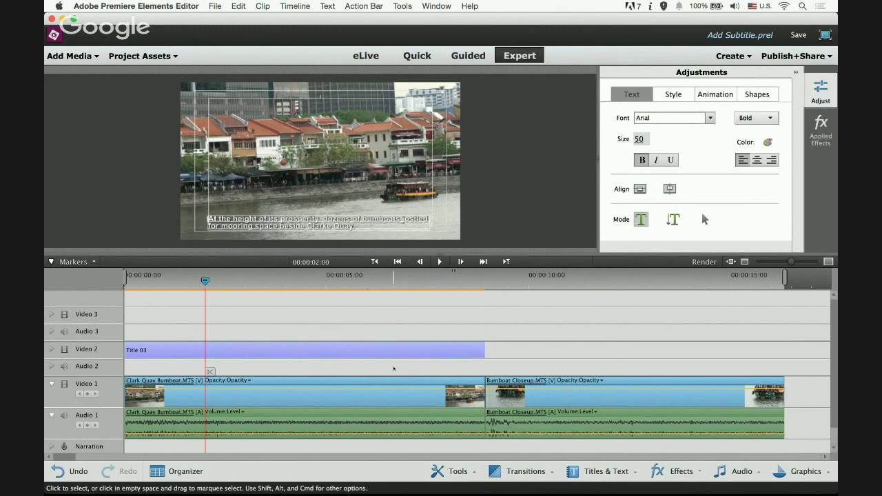
Play the timeline from the start into the second clip to preview the subtitle, and return the playhead to the first clip.
{"action": "left_click_drag", "start_coordinate": [211, 281], "coordinate": [128, 290]}
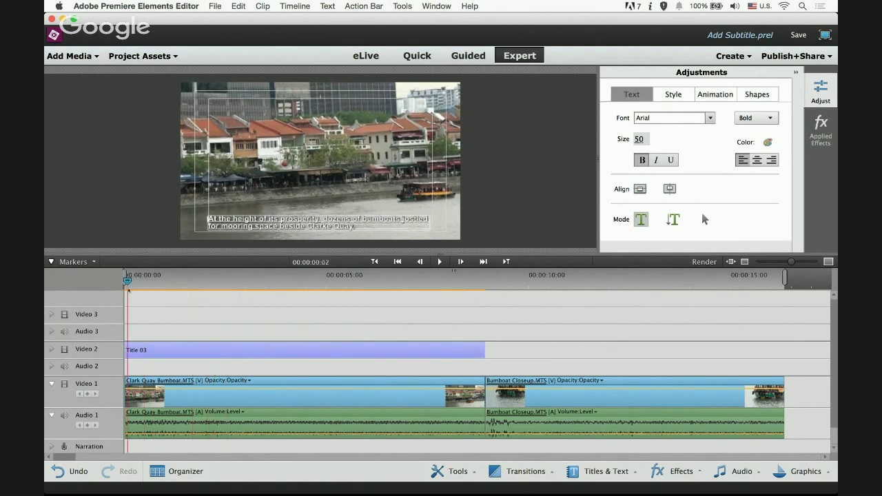
{"action": "key", "text": "space"}
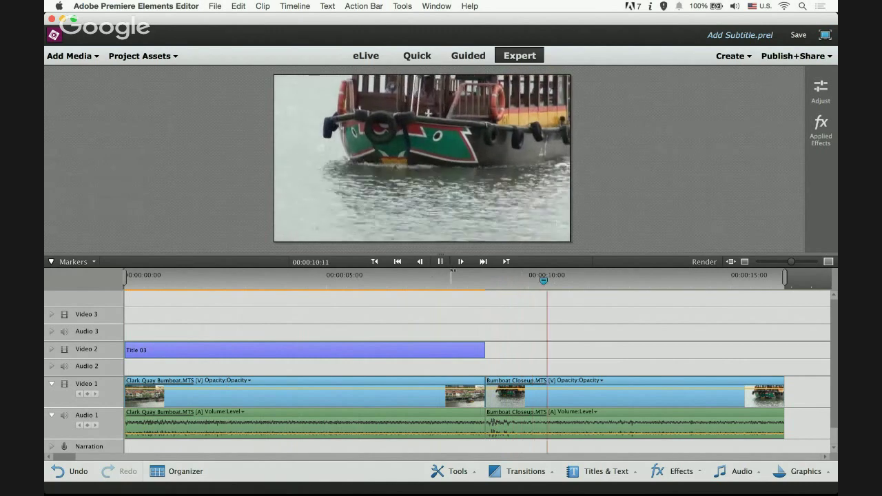
{"action": "left_click", "coordinate": [441, 262]}
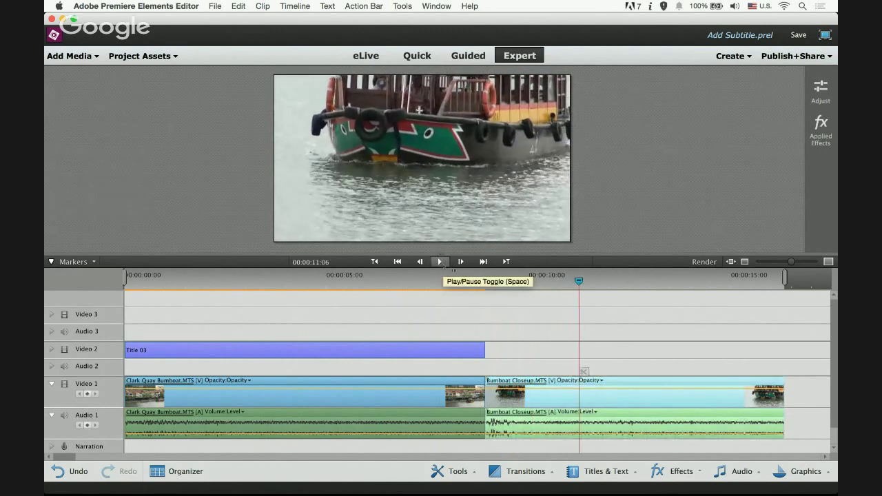
{"action": "left_click", "coordinate": [391, 279]}
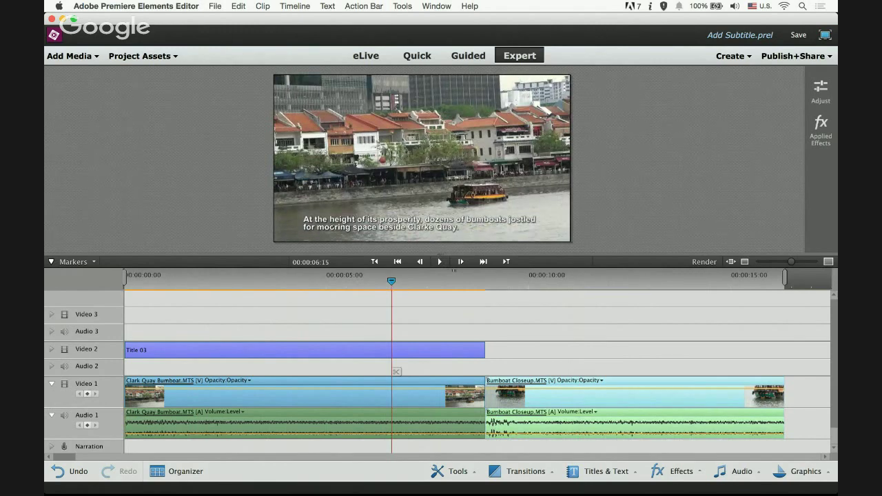
Switch to the presentation slideshow and advance to the slide about duplicating the text thumbnail in Project Assets.
{"action": "key", "text": "ctrl+Up"}
{"action": "left_click", "coordinate": [404, 374]}
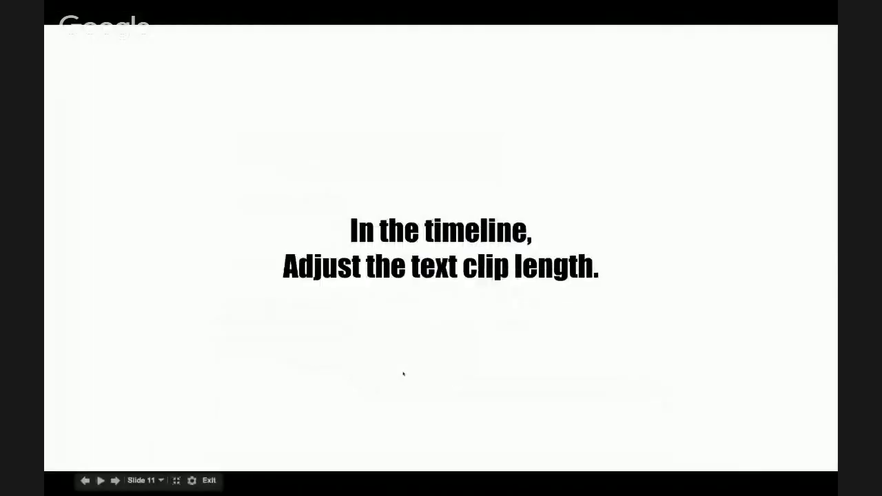
{"action": "key", "text": "Right"}
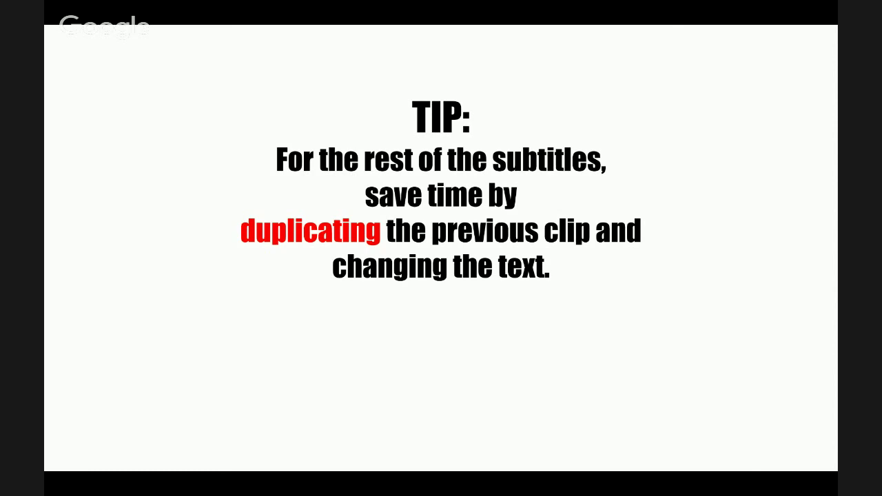
{"action": "key", "text": "Right"}
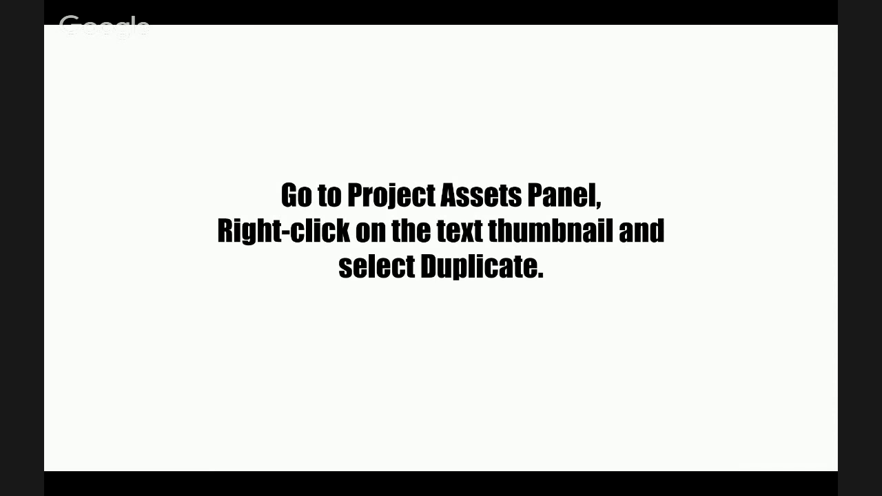
Switch to Adobe Premiere Elements and scrub through the Clark Quay Bumboat clip to review the finished subtitle.
{"action": "key", "text": "ctrl+Up"}
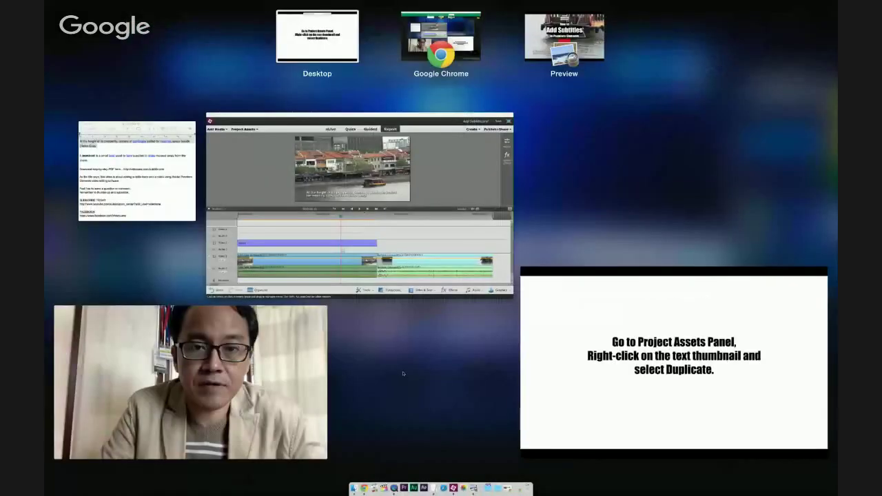
{"action": "left_click", "coordinate": [419, 244]}
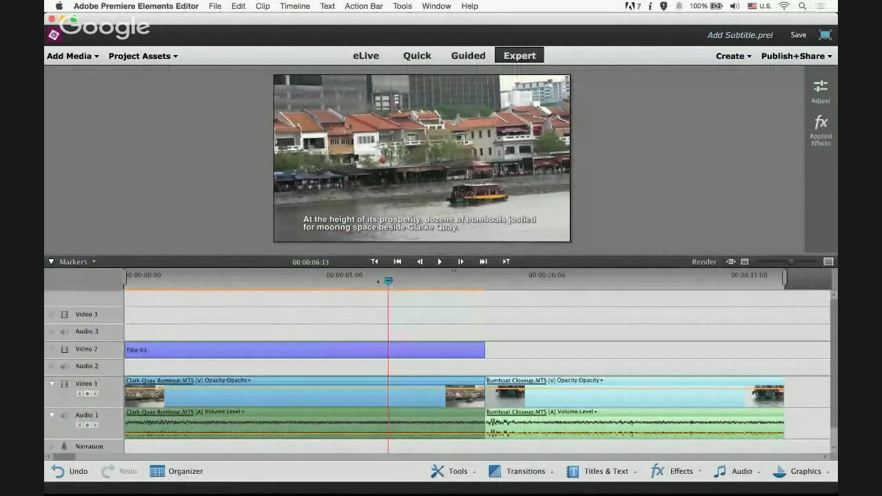
{"action": "left_click", "coordinate": [293, 279]}
{"action": "left_click_drag", "start_coordinate": [292, 280], "coordinate": [263, 280]}
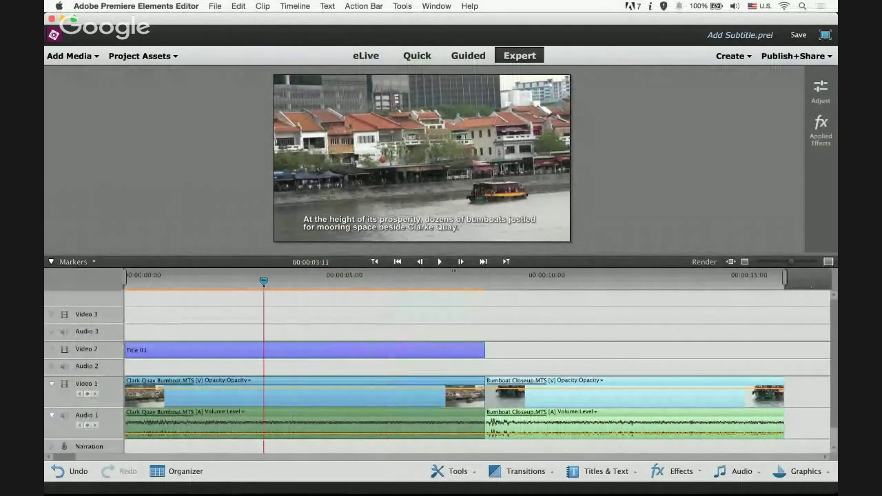
{"action": "left_click", "coordinate": [285, 349]}
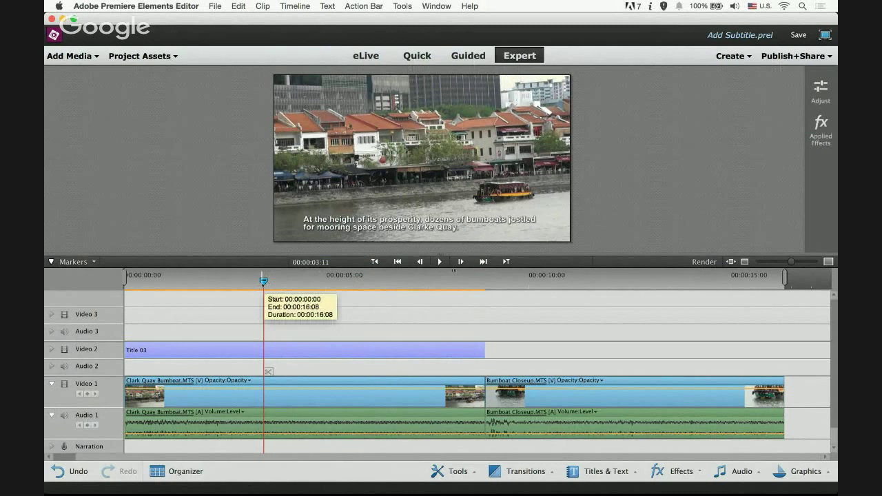
{"action": "left_click_drag", "start_coordinate": [263, 281], "coordinate": [395, 282]}
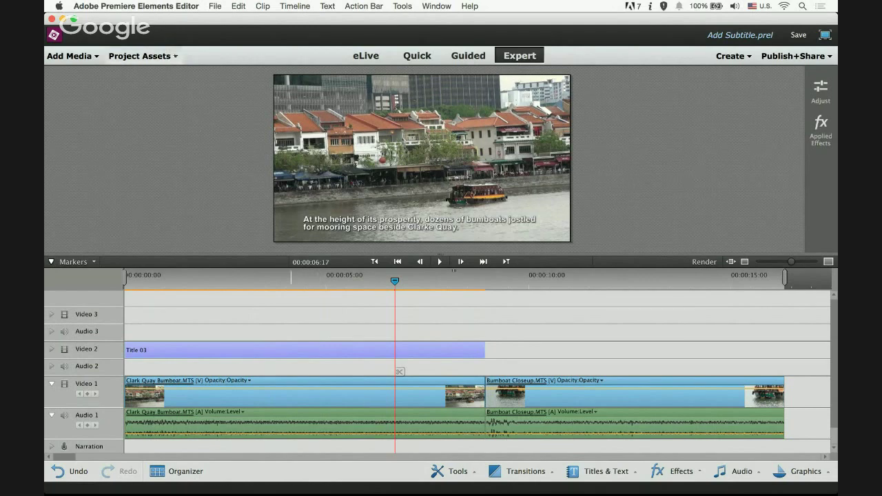
Duplicate the Title 03 text clip in the project assets.
{"action": "left_click", "coordinate": [176, 56]}
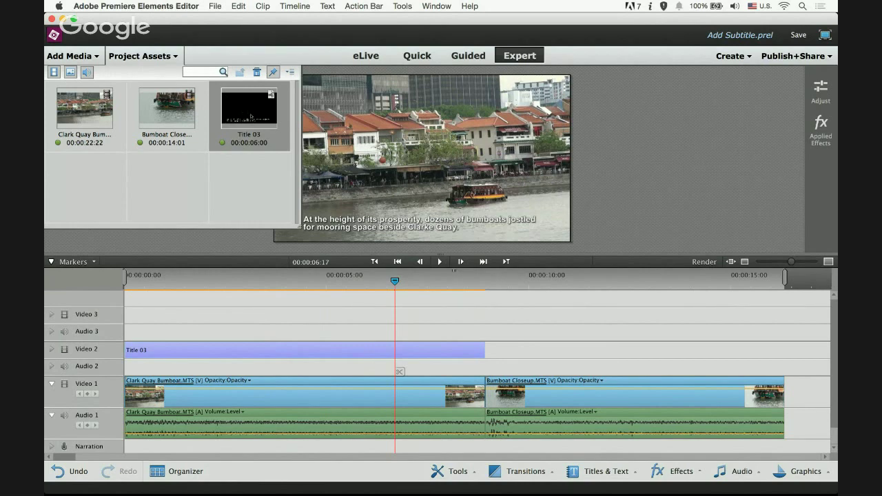
{"action": "right_click", "coordinate": [251, 116]}
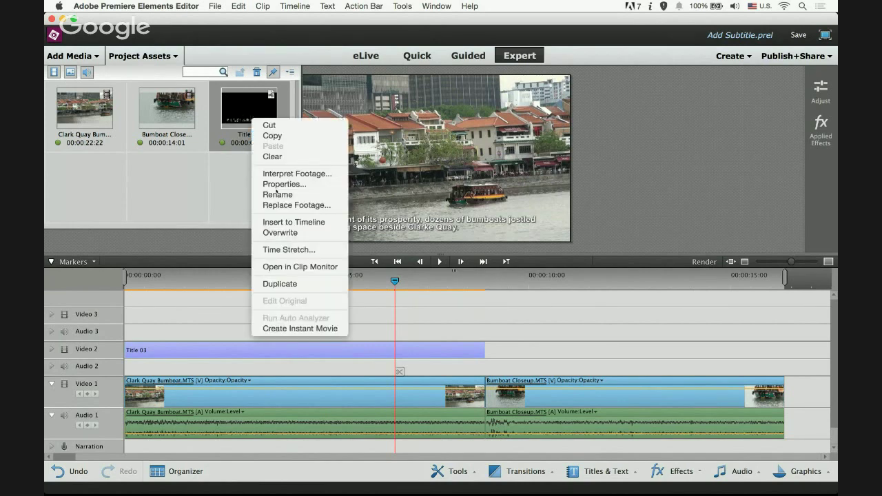
{"action": "left_click", "coordinate": [292, 284]}
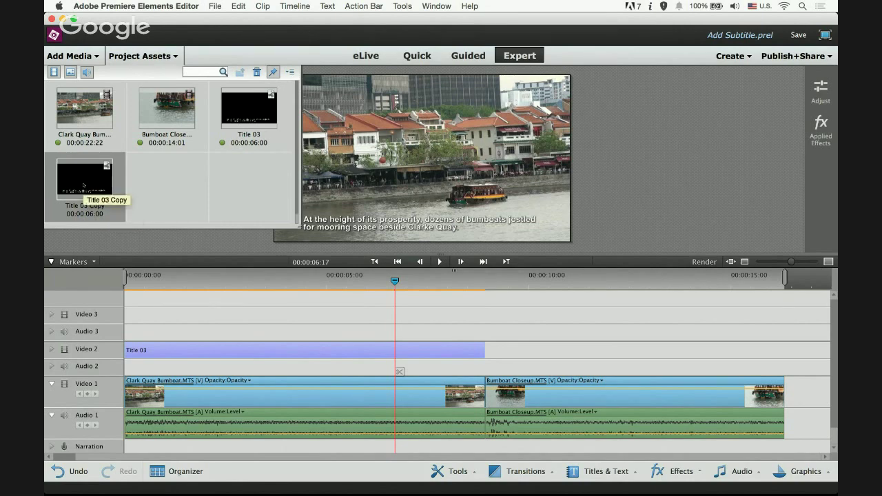
Switch to the presentation slideshow and advance to the slide about placing the duplicated text clip above the next clip.
{"action": "key", "text": "ctrl+Up"}
{"action": "left_click", "coordinate": [383, 383]}
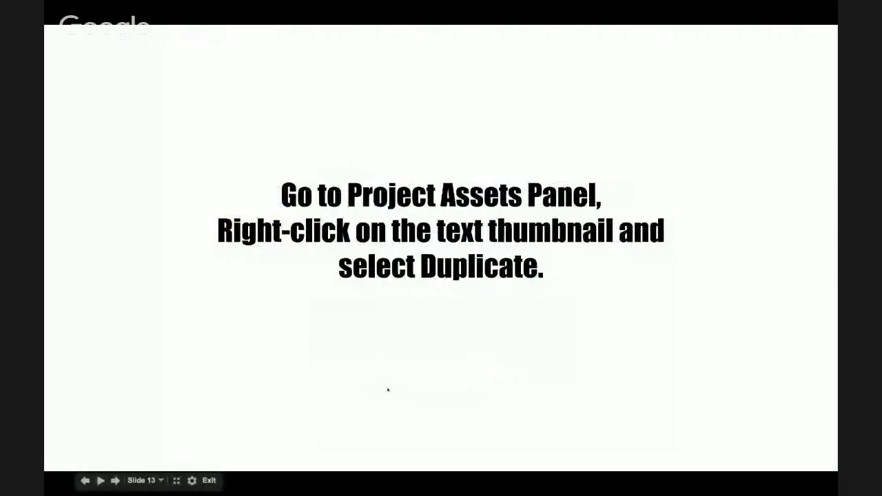
{"action": "key", "text": "Right"}
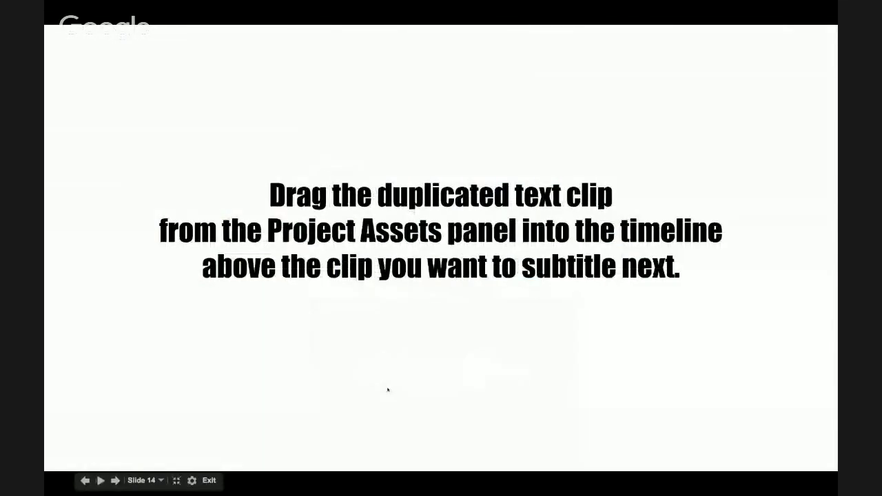